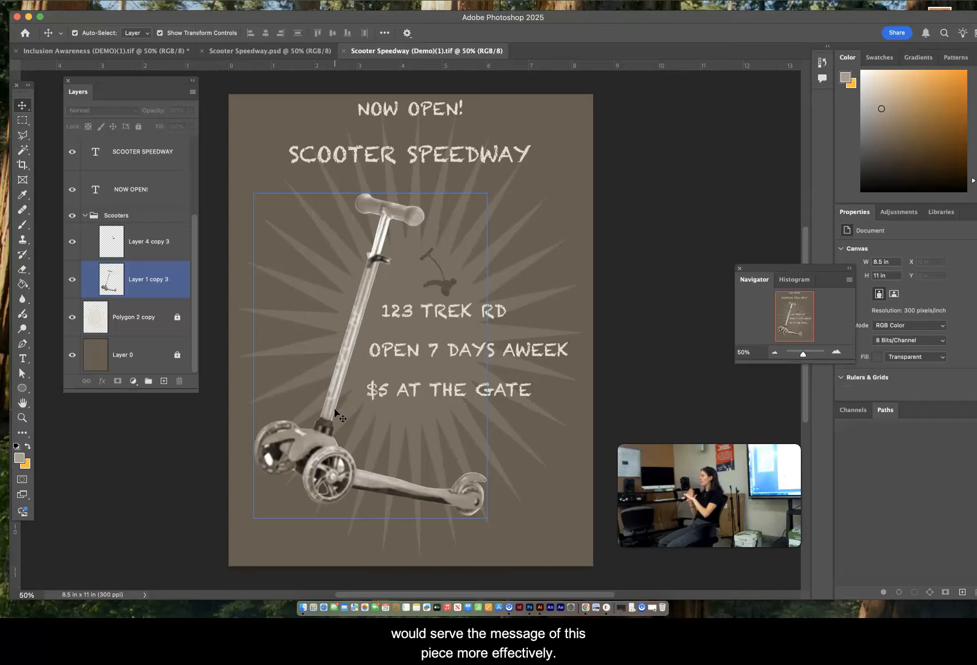
Compare the demo poster's layout with the finished Scooter Speedway.psd design, then return to the demo file.
click(491, 324)
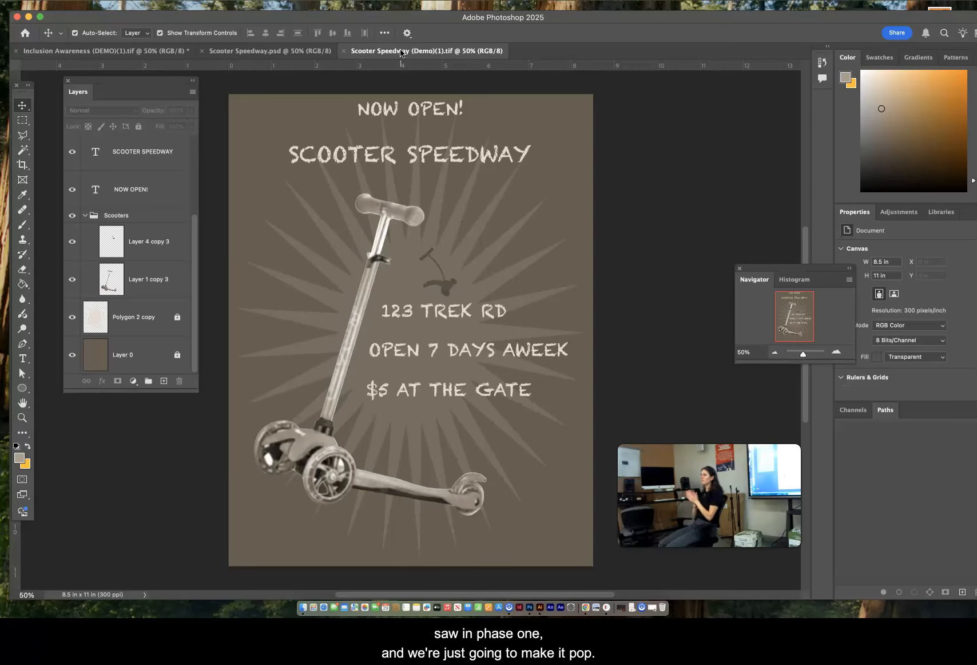
click(242, 52)
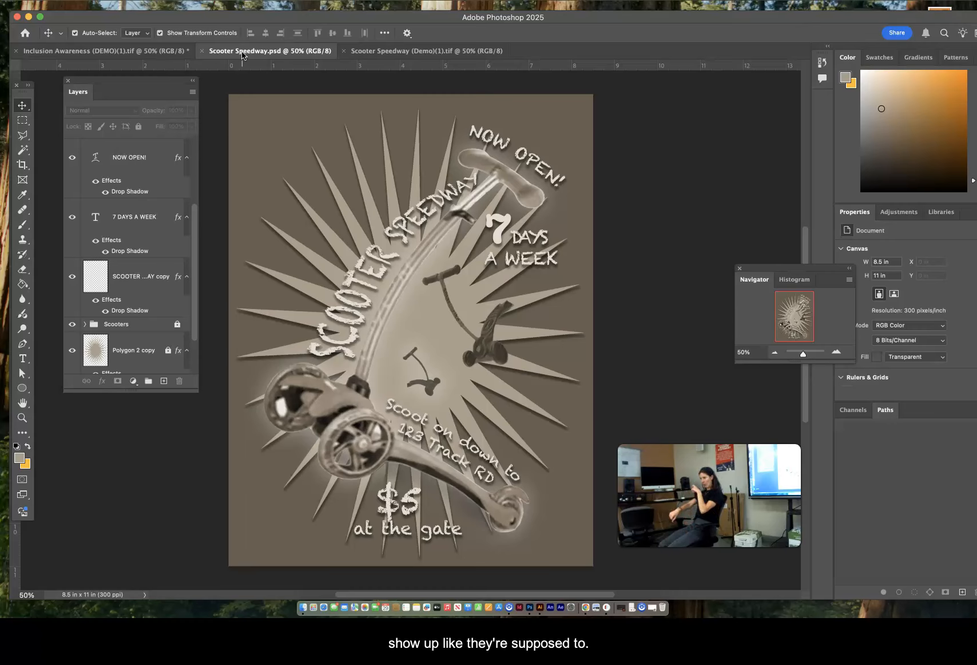
click(405, 53)
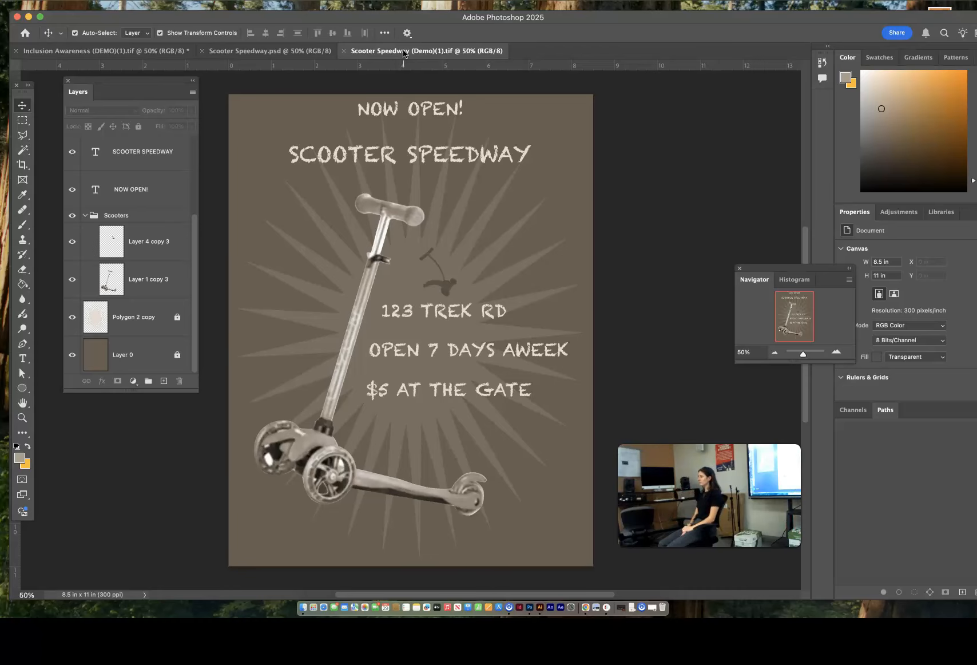
click(159, 245)
click(50, 411)
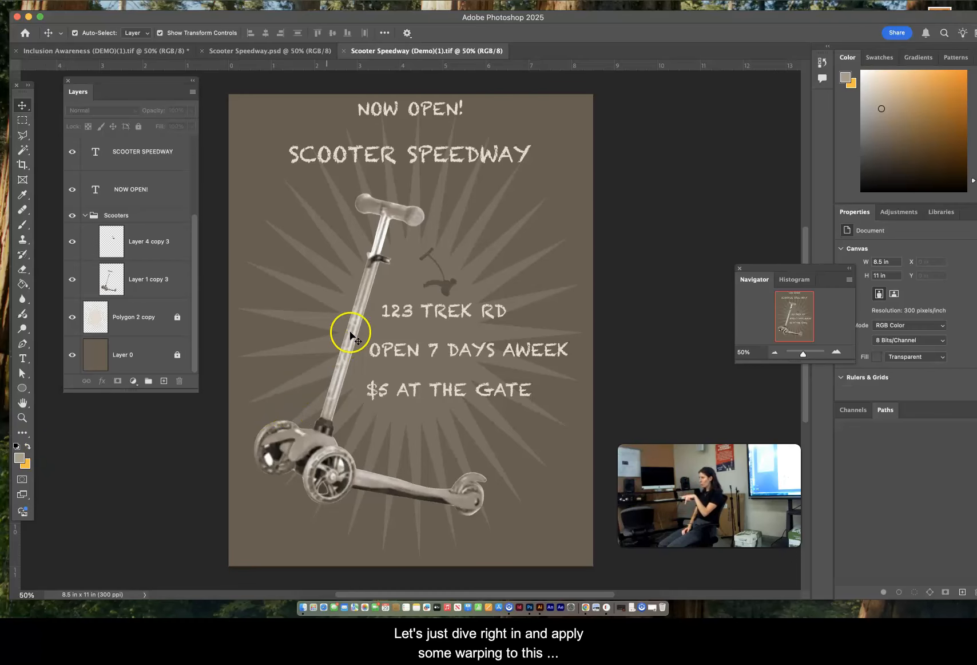
click(343, 352)
click(273, 52)
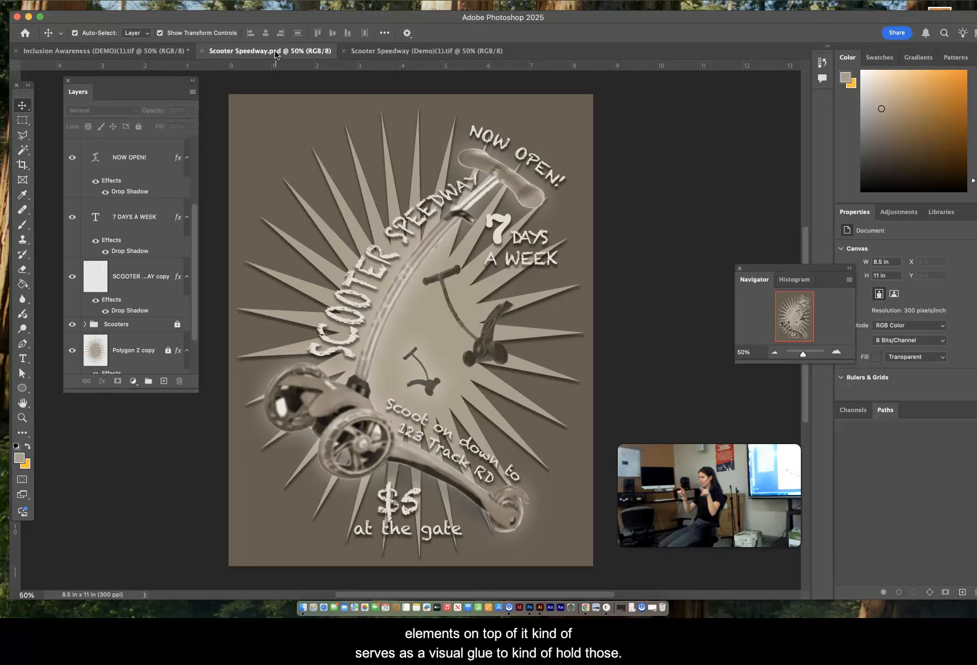
click(443, 348)
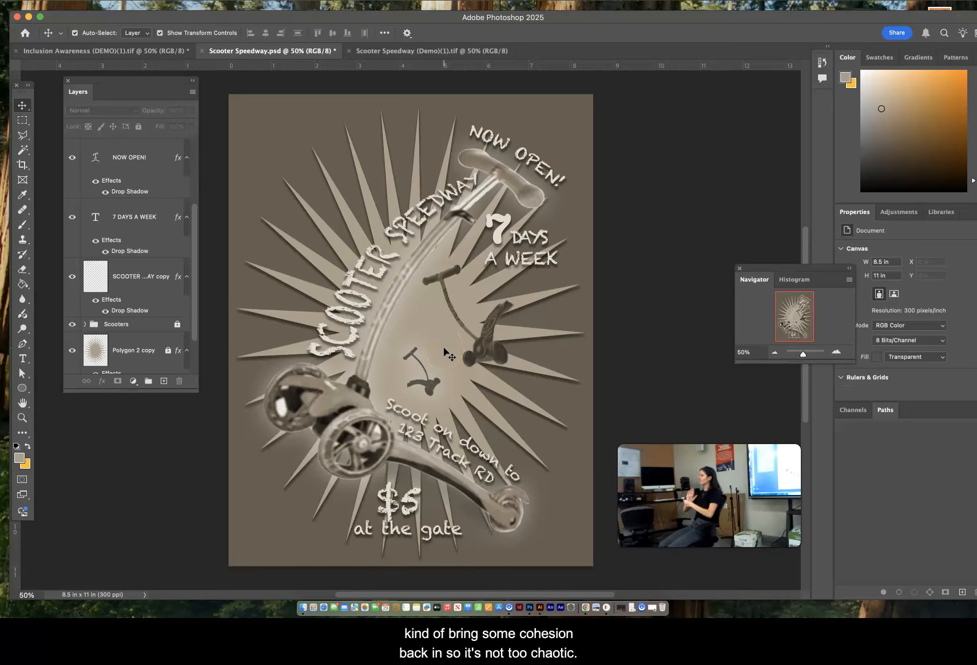
click(413, 51)
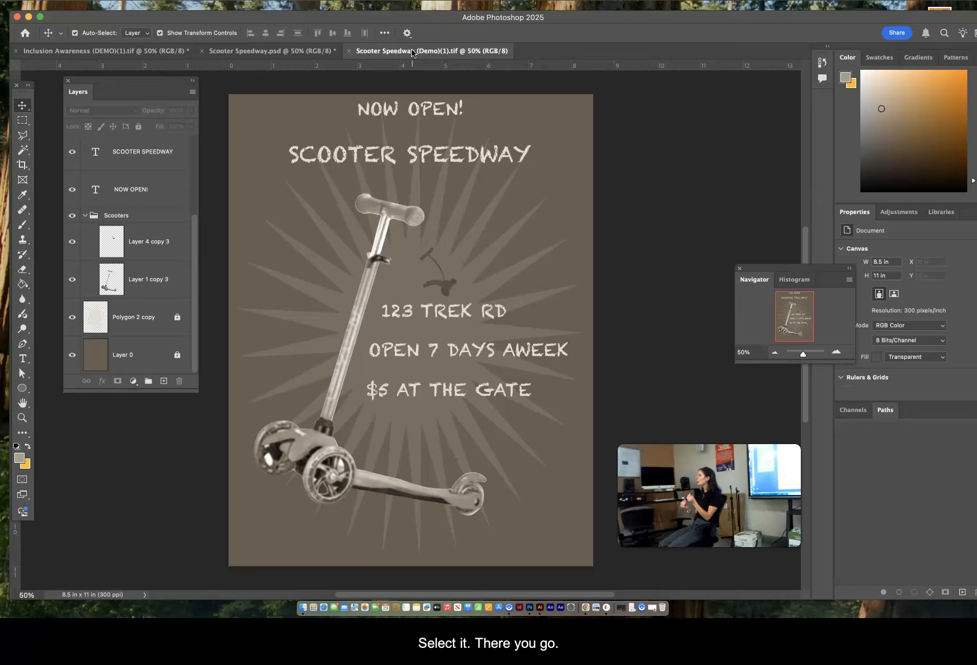
Select the large scooter layer, Layer 1 copy 3, and open it in the Liquify filter.
click(140, 276)
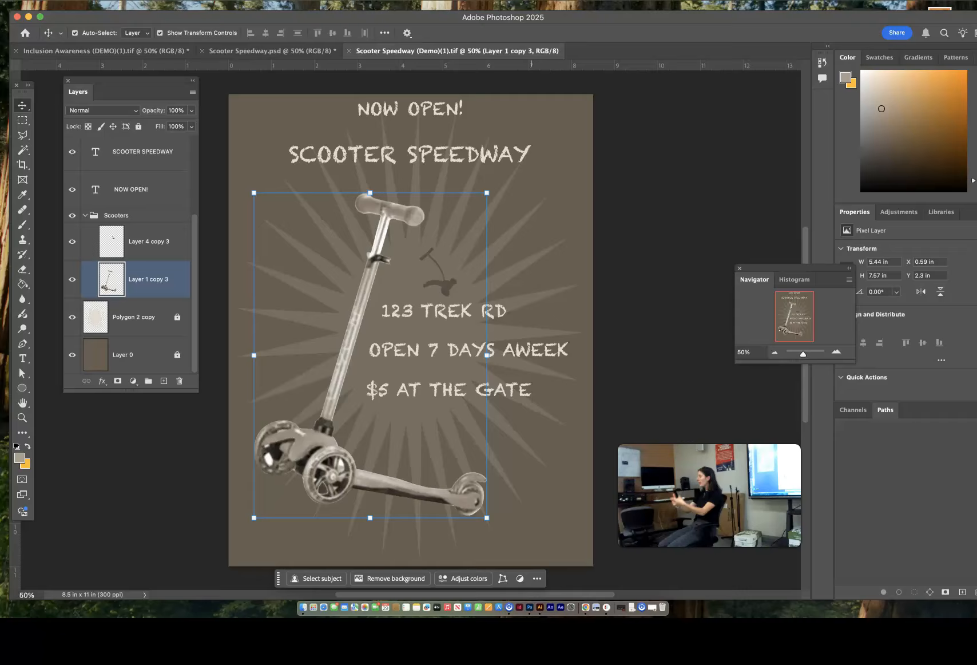
mouse_move(685, 16)
mouse_down()
mouse_move(670, 17)
mouse_move(702, 8)
mouse_move(678, 16)
mouse_up()
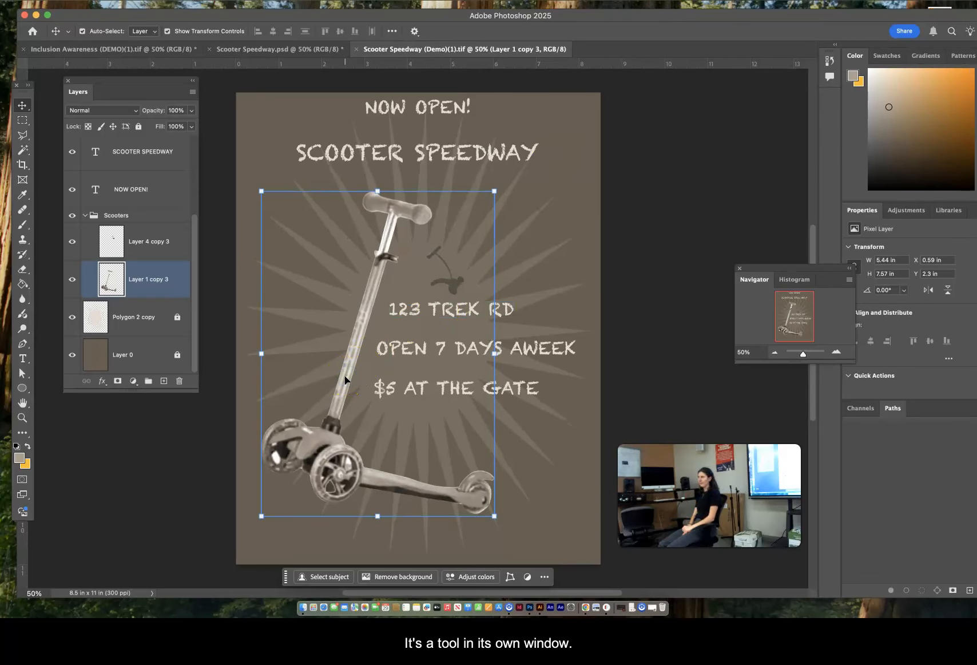
click(102, 381)
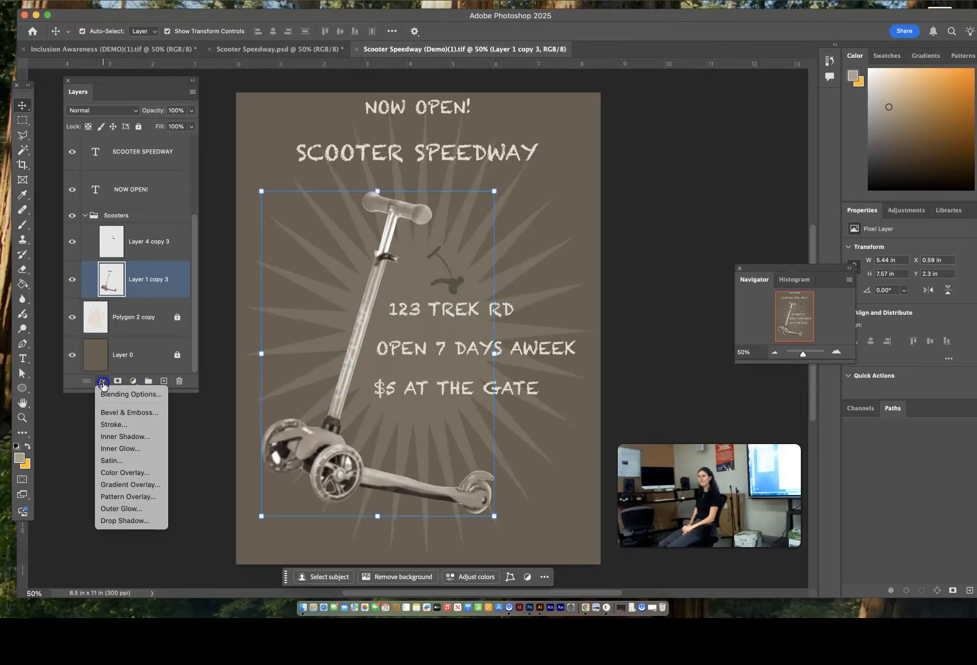
click(103, 383)
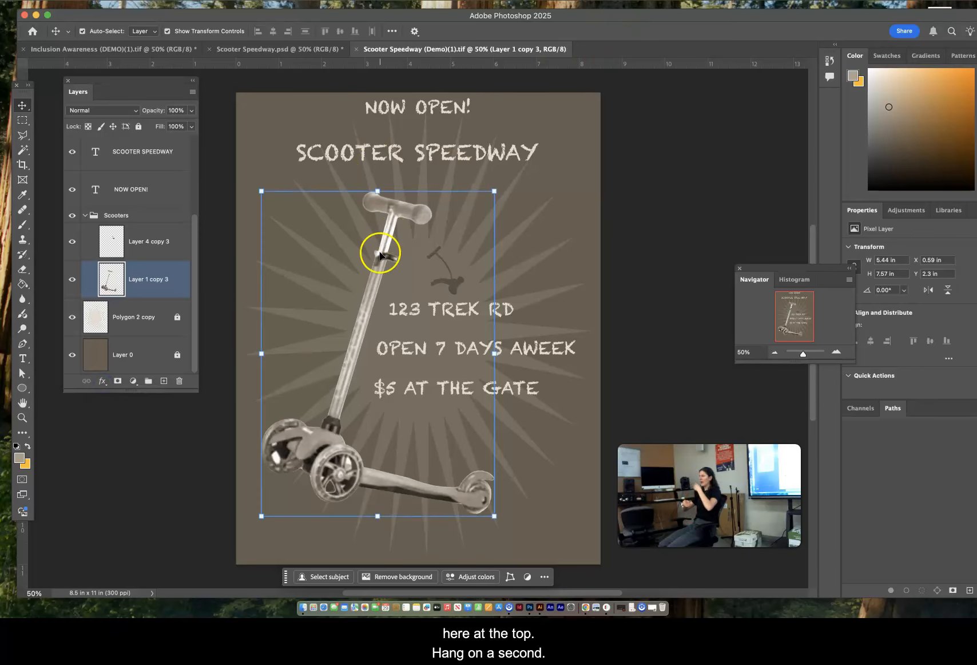
drag(389, 17, 400, 12)
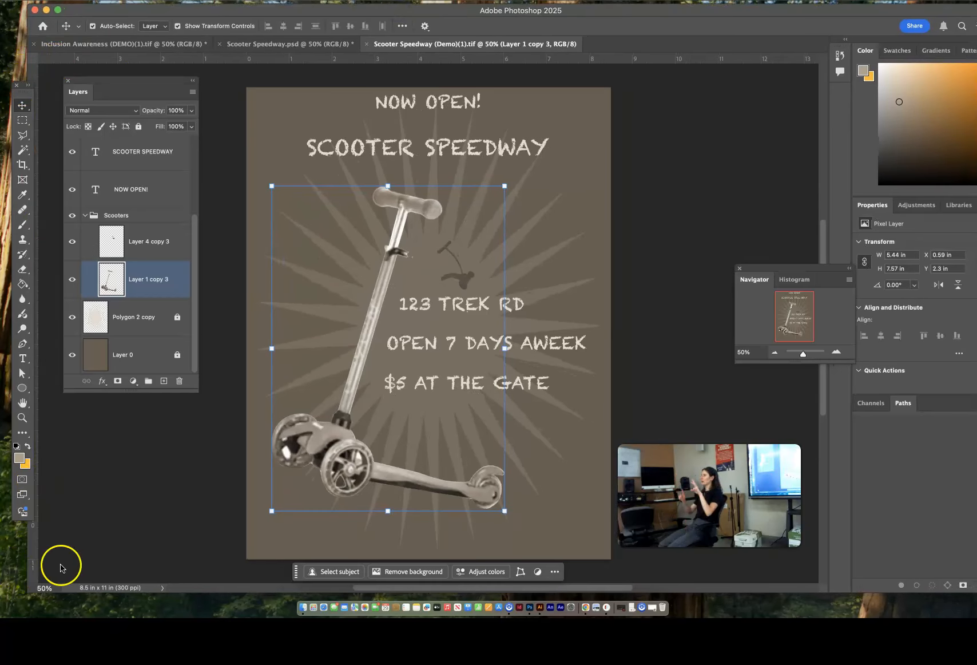
drag(462, 6, 447, 10)
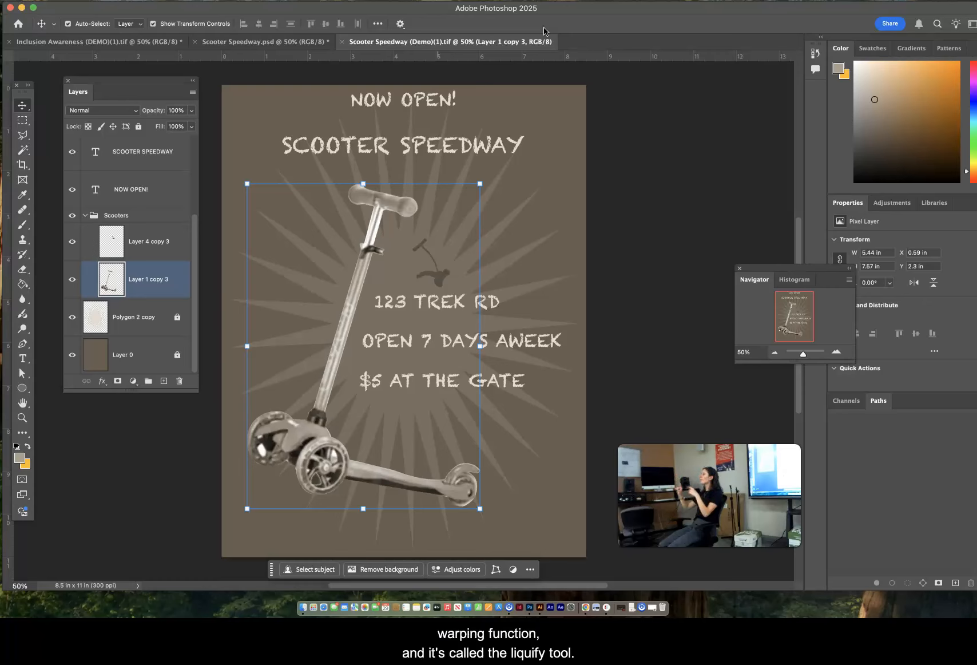
drag(544, 28, 542, 28)
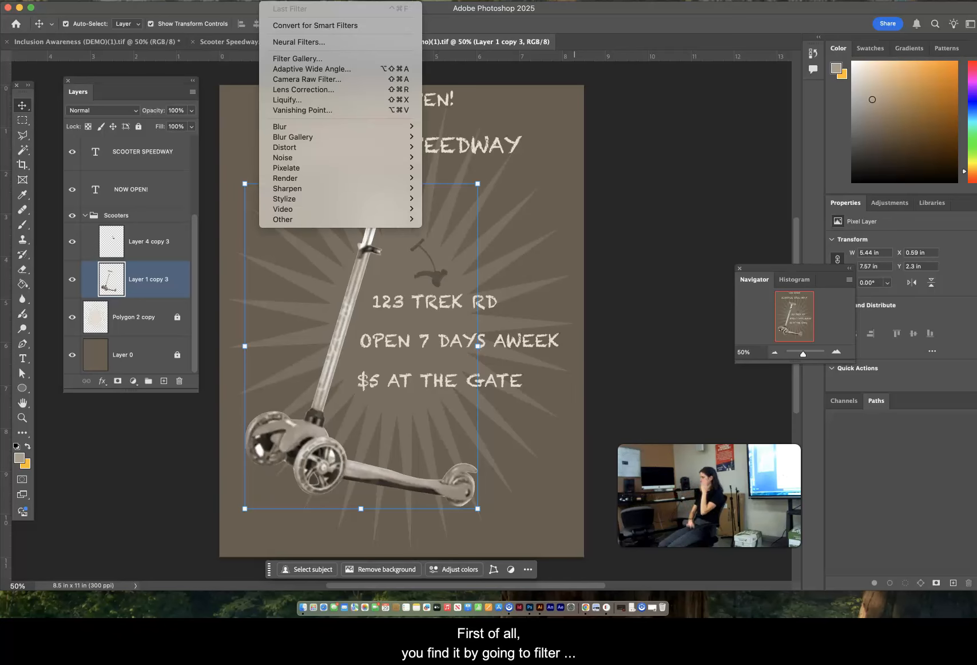
click(287, 100)
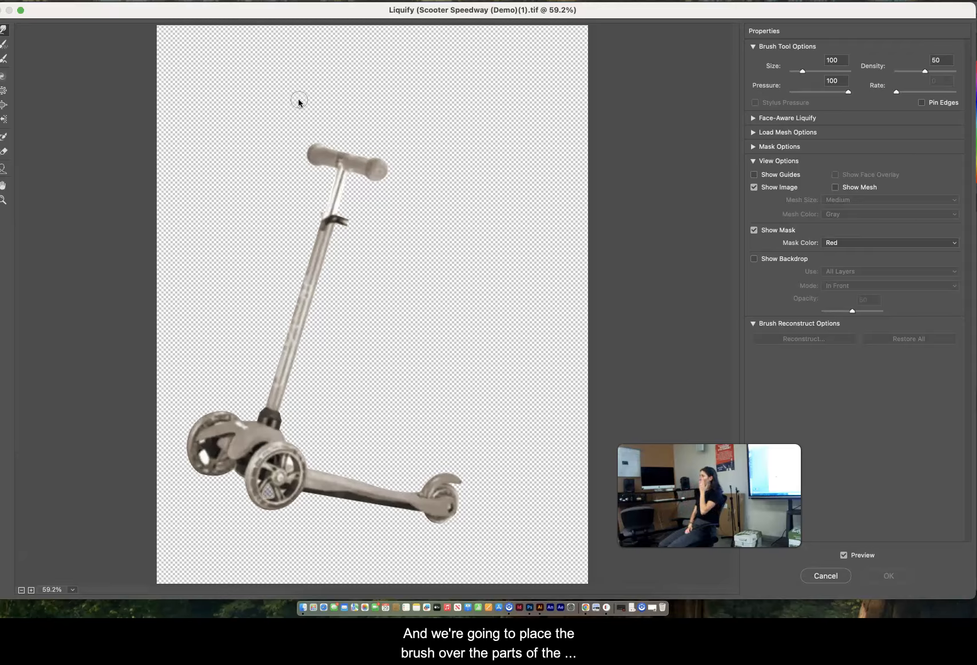
Reposition the Liquify window so its tools are fully accessible and choose the Forward Warp tool.
click(346, 215)
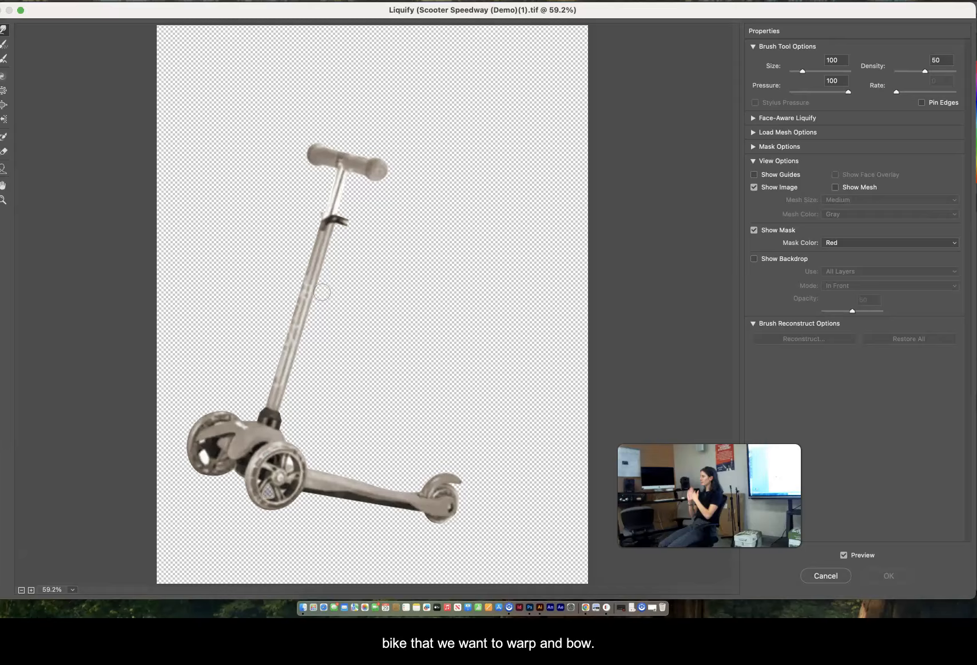
mouse_move(322, 293)
mouse_down()
mouse_move(352, 308)
mouse_move(383, 307)
mouse_move(181, 180)
mouse_move(87, 139)
mouse_move(9, 24)
mouse_move(51, 17)
mouse_up()
drag(77, 10, 98, 11)
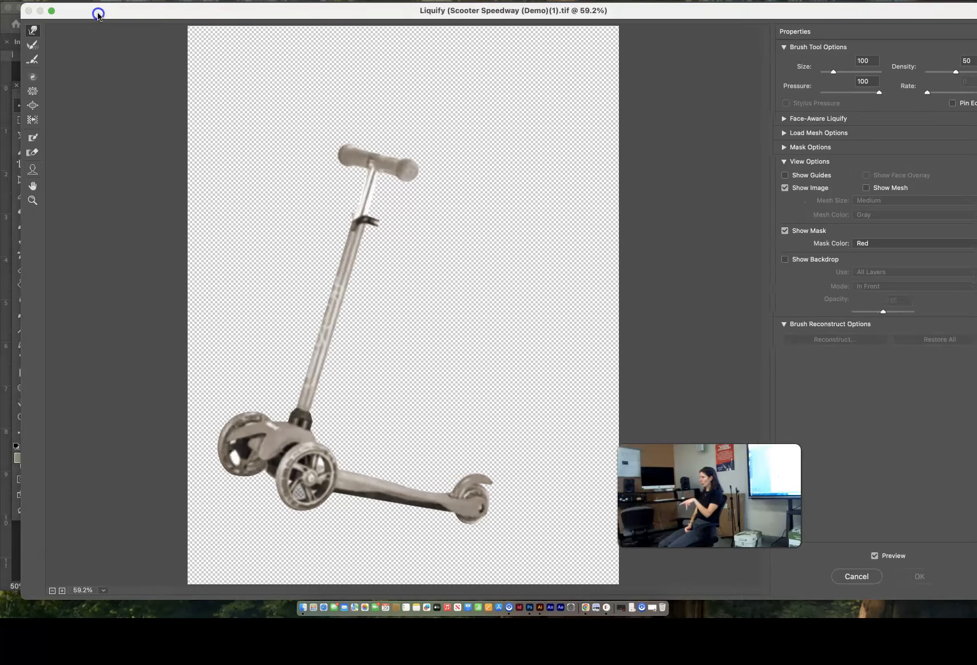
click(33, 34)
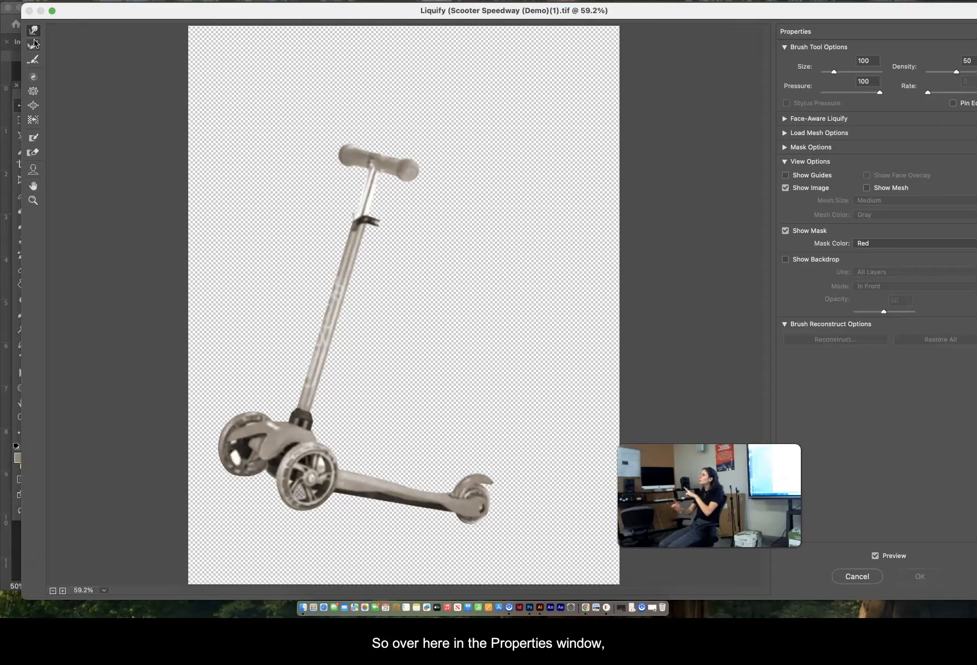
Set the warp brush size to 1505 and bow the middle of the scooter's shaft outward to the left.
click(840, 72)
click(845, 72)
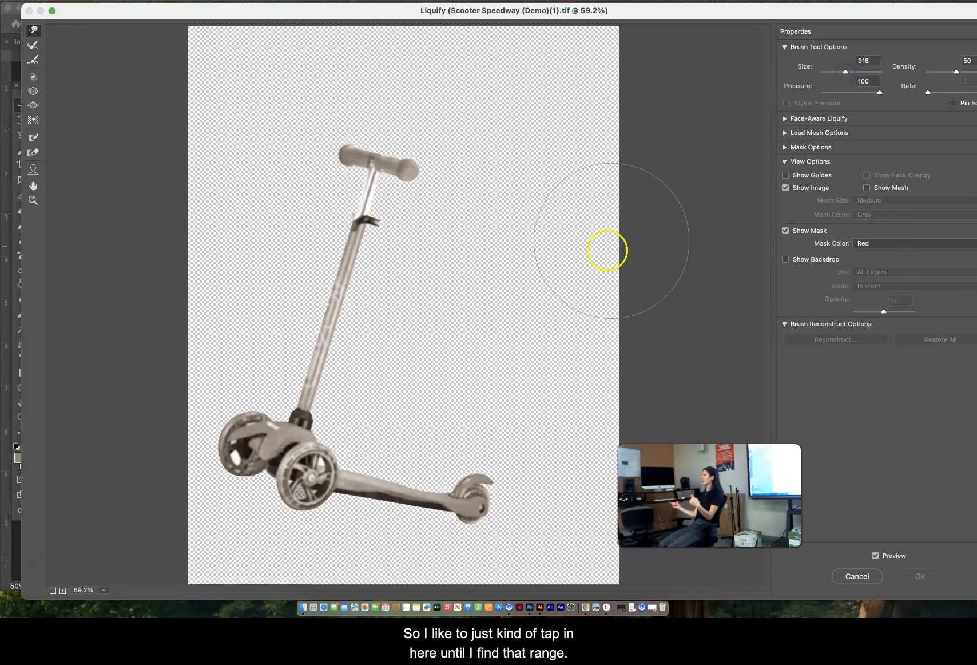
click(852, 71)
click(848, 71)
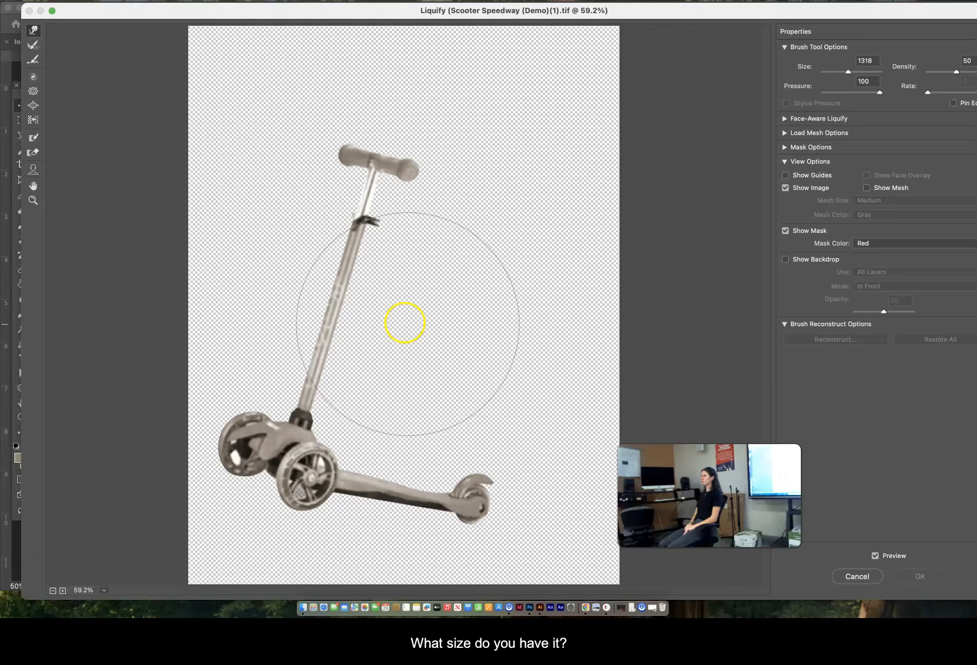
click(849, 72)
drag(850, 73, 852, 72)
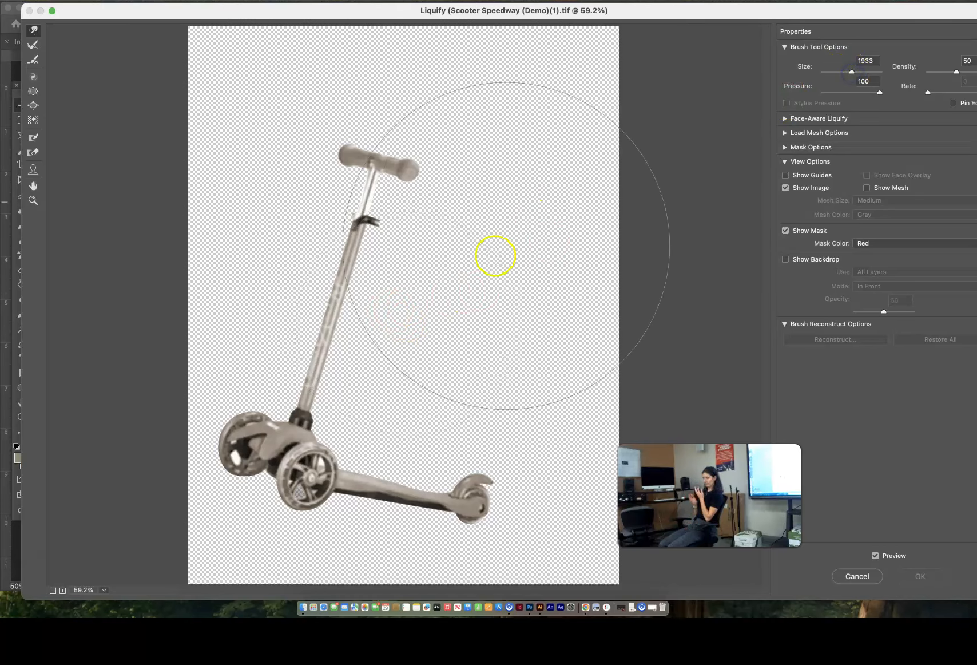
click(852, 73)
drag(852, 73, 849, 73)
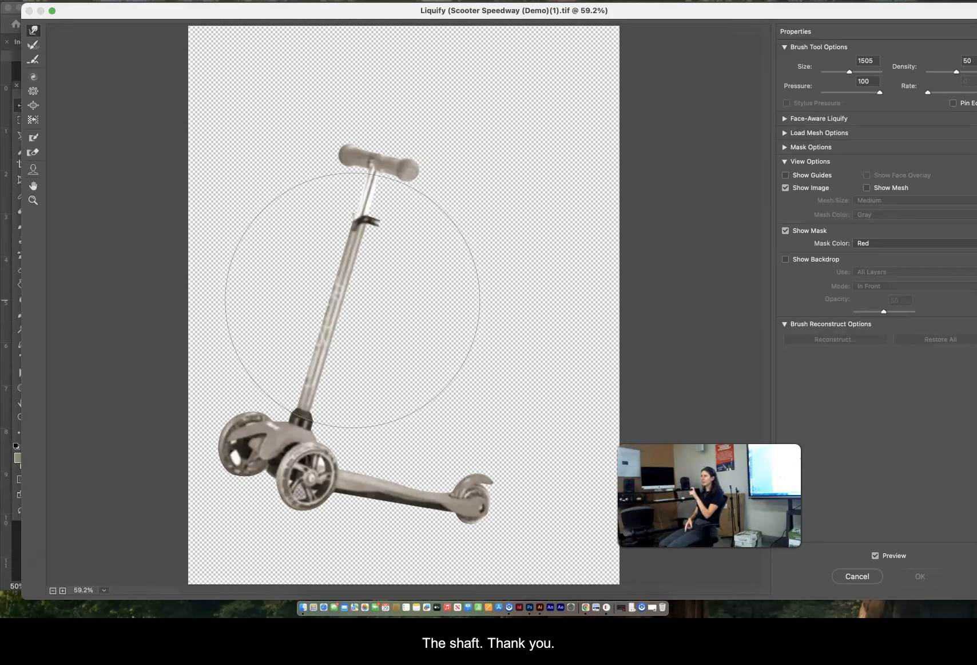
drag(353, 300, 339, 294)
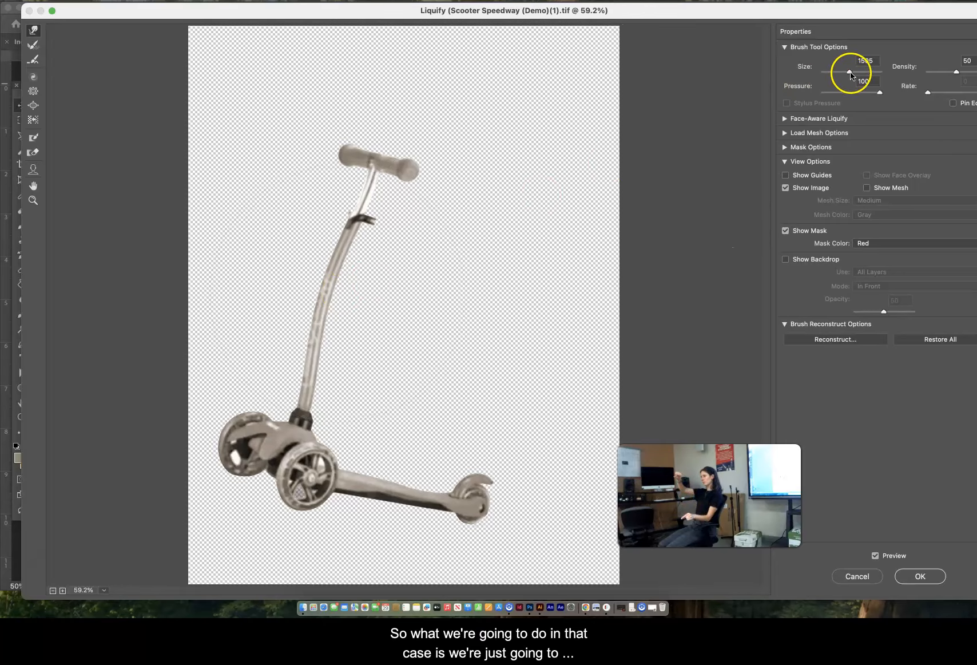
Reduce the warp brush to 1318 and even out the bend at the shaft's upper clamp, base and middle.
drag(850, 73, 848, 73)
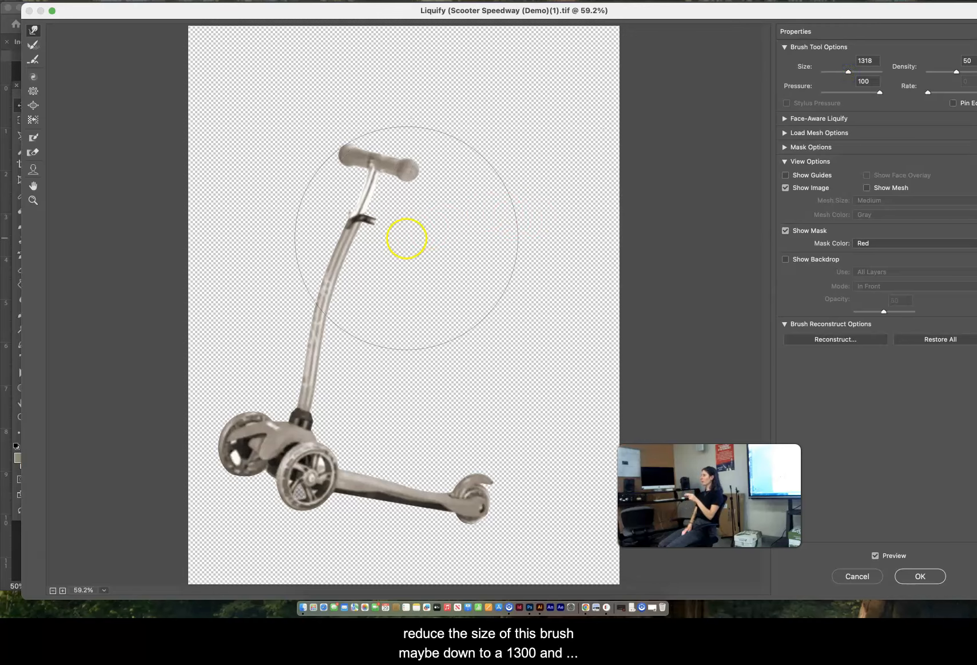
drag(375, 237, 388, 213)
drag(317, 392, 307, 389)
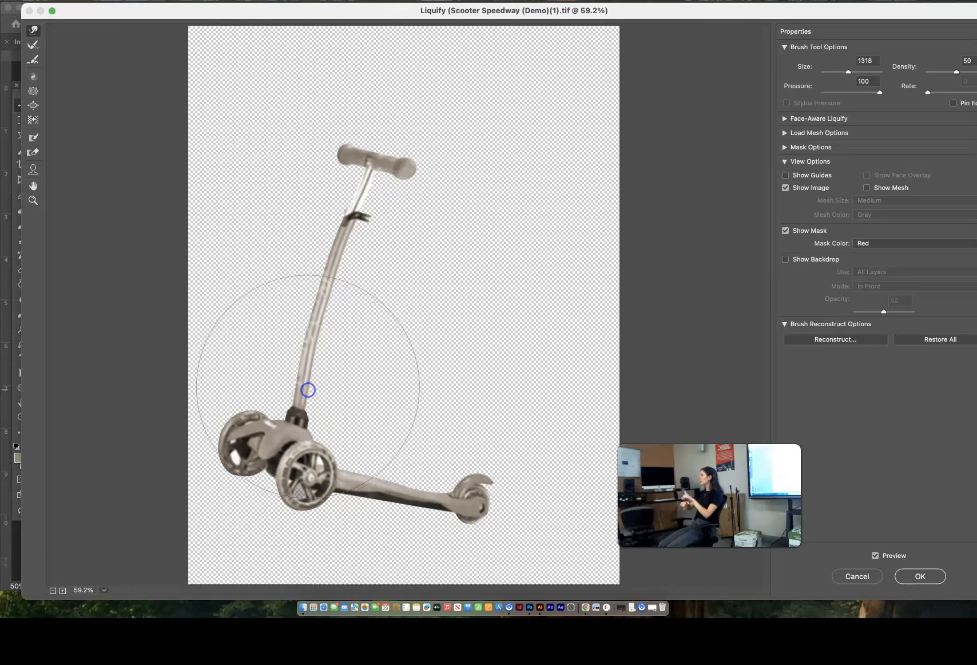
drag(335, 310, 333, 307)
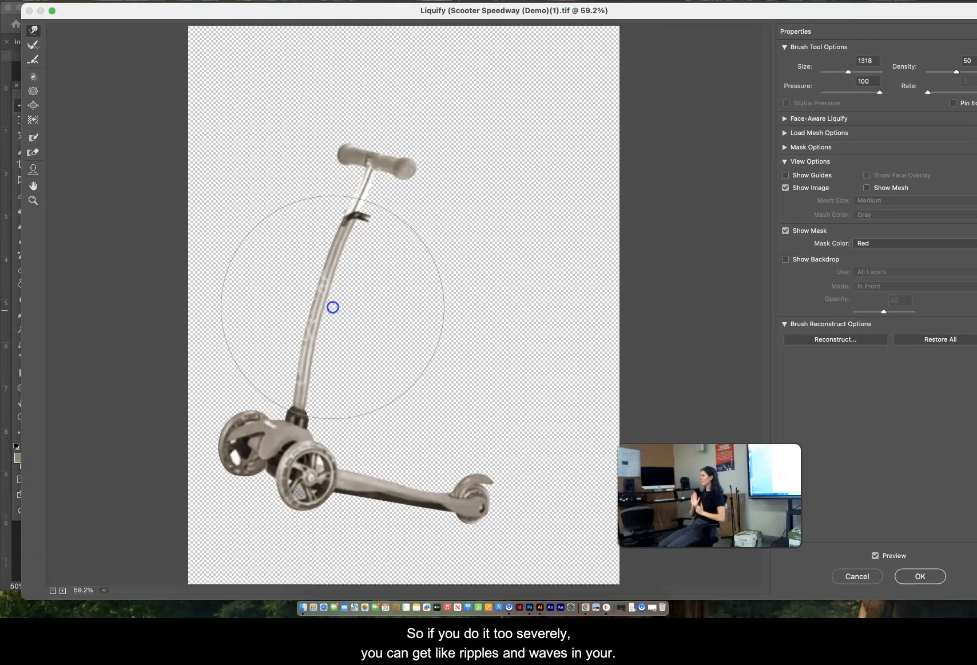
drag(372, 228, 325, 312)
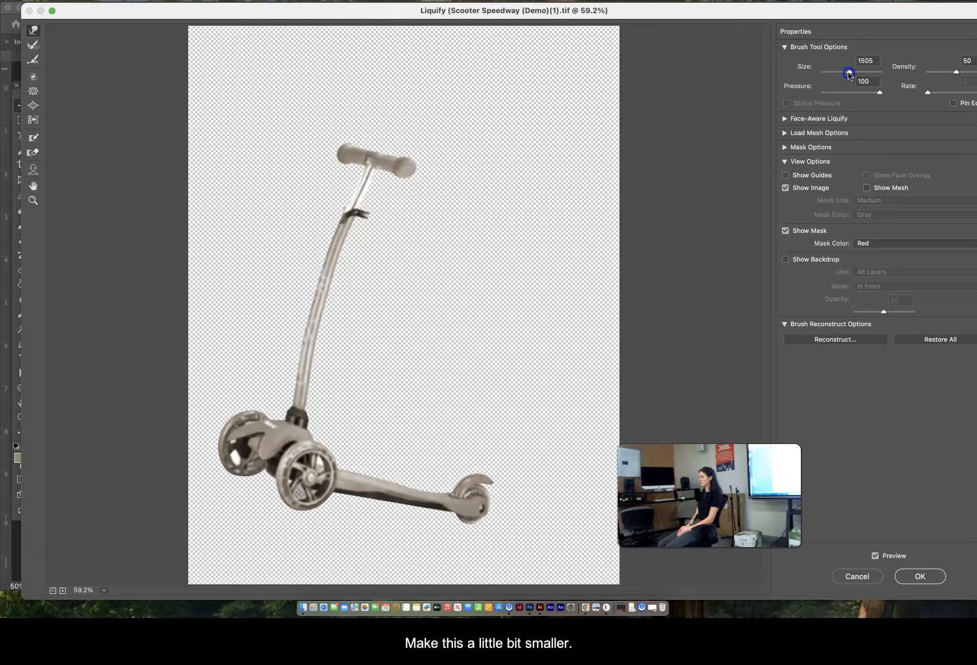
Bow the shaft further left with the warp brush at 1318 and arch the scooter's deck upward.
drag(848, 72, 849, 73)
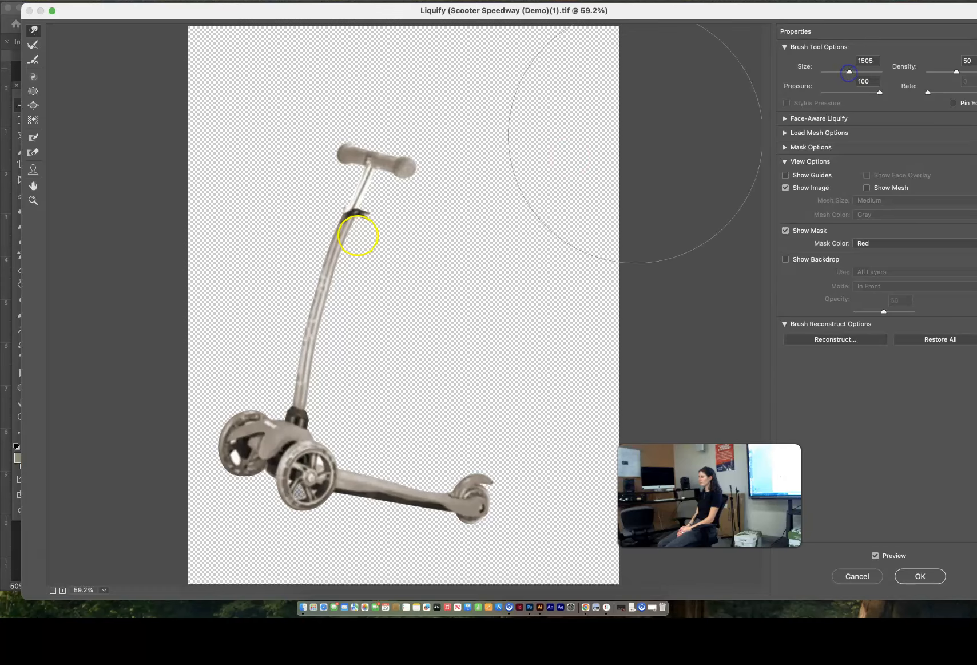
click(849, 76)
drag(848, 75, 847, 71)
drag(315, 288, 314, 288)
mouse_move(311, 287)
mouse_down()
mouse_move(365, 234)
mouse_move(324, 300)
mouse_move(292, 305)
mouse_up()
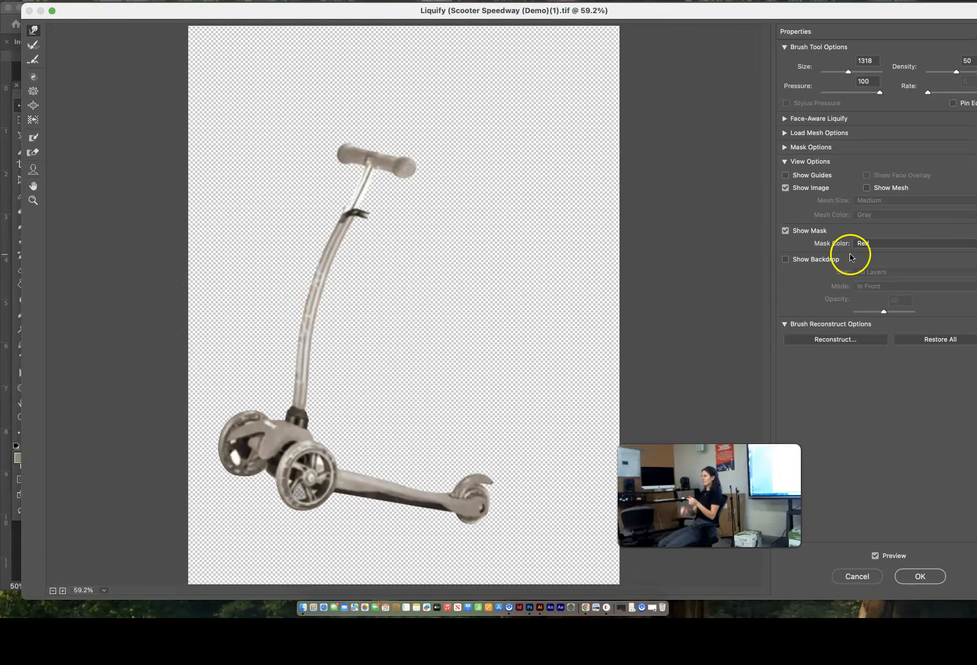
drag(303, 312, 298, 309)
drag(389, 519, 392, 501)
Refine the curve of the shaft with smaller warp brushes, sized 1230 and 1067.
drag(850, 73, 848, 73)
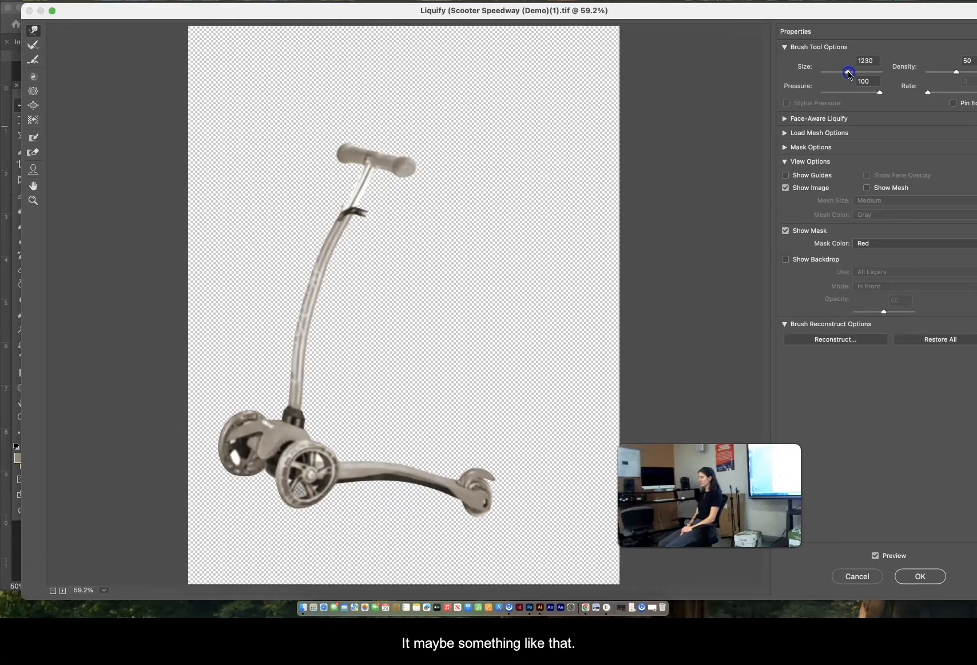
mouse_move(290, 294)
mouse_down()
mouse_move(279, 338)
mouse_move(292, 311)
mouse_up()
drag(841, 75, 844, 74)
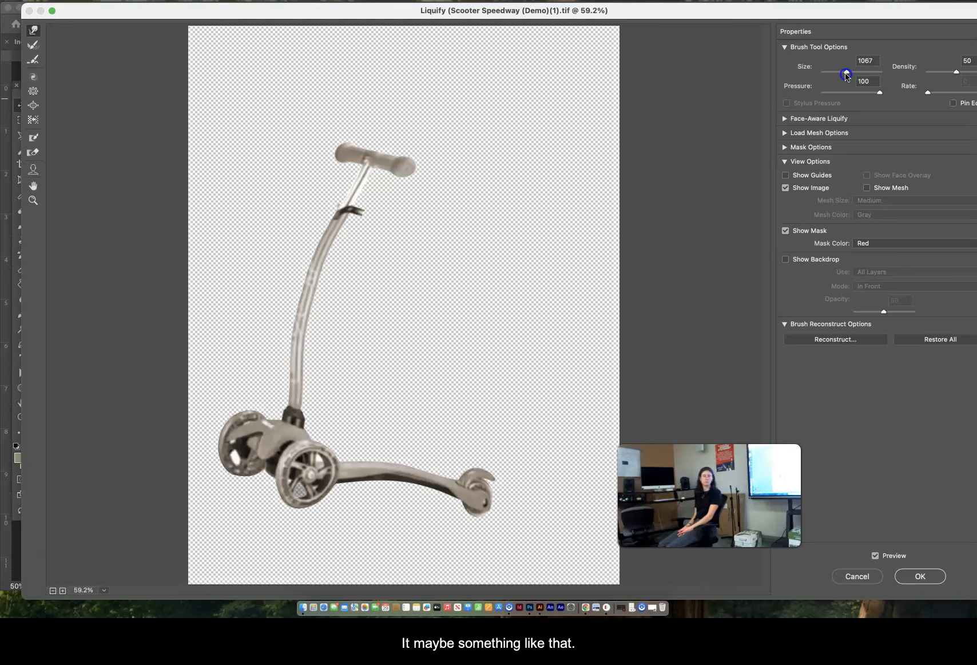
click(290, 297)
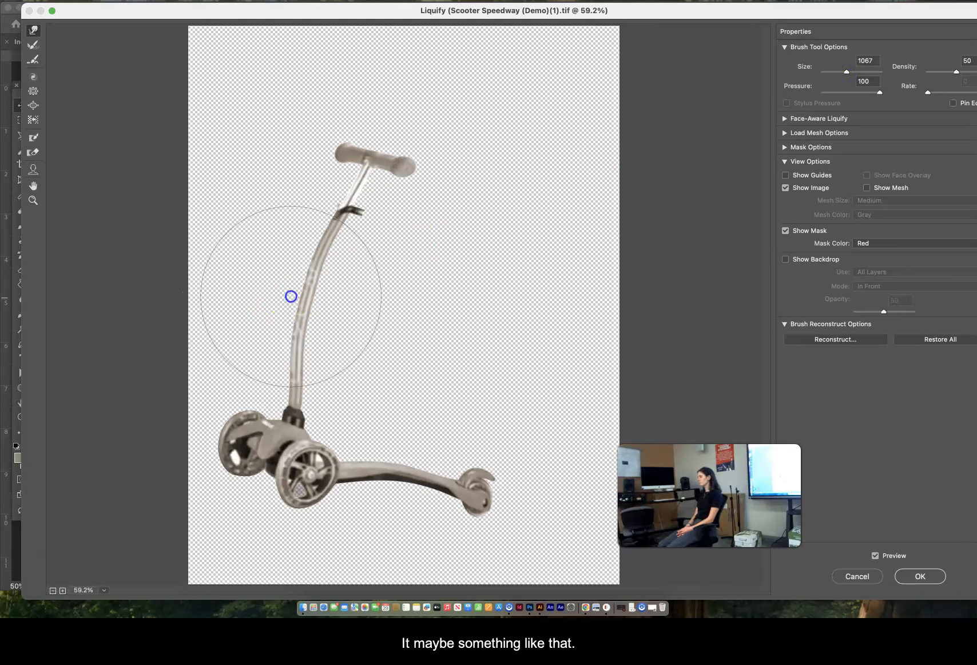
Smooth the shaft's middle, base and upper clamp with a warp brush of 664, and apply the Liquify filter.
drag(841, 74, 843, 75)
click(305, 302)
drag(305, 302, 306, 298)
drag(287, 392, 285, 383)
drag(348, 209, 349, 203)
drag(864, 10, 843, 10)
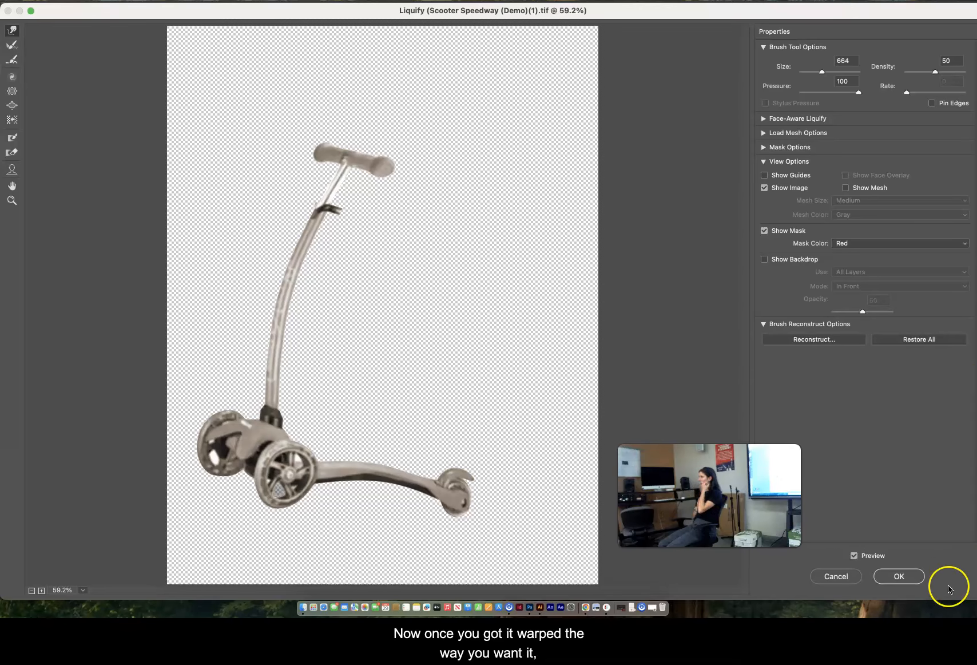
click(899, 576)
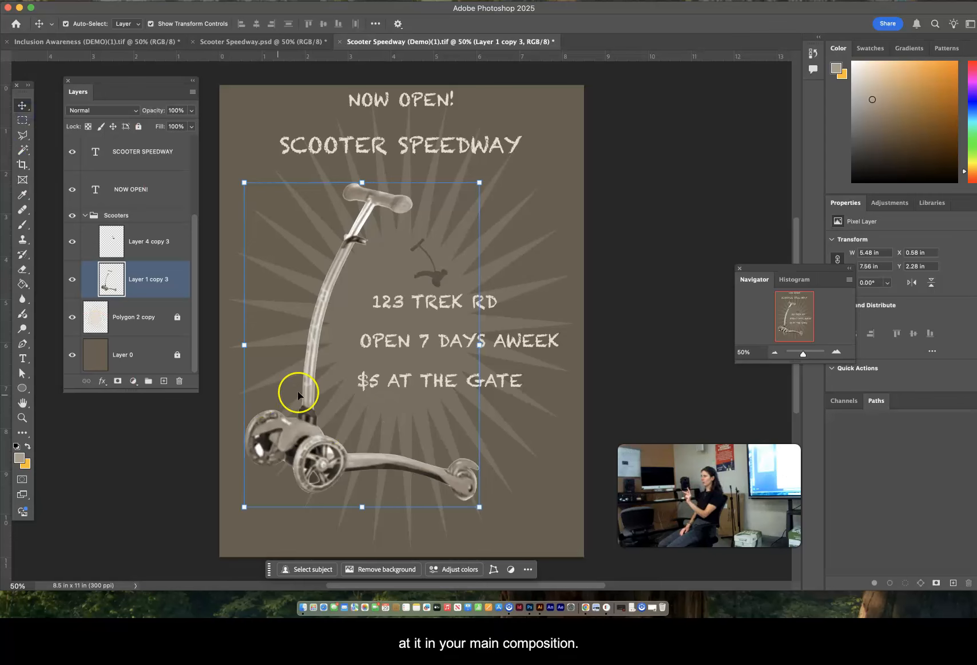
Rotate the scooter about 12.2° clockwise, shift it slightly right within the sunburst, and apply the transform.
drag(313, 378, 329, 371)
drag(506, 165, 526, 207)
drag(370, 251, 383, 251)
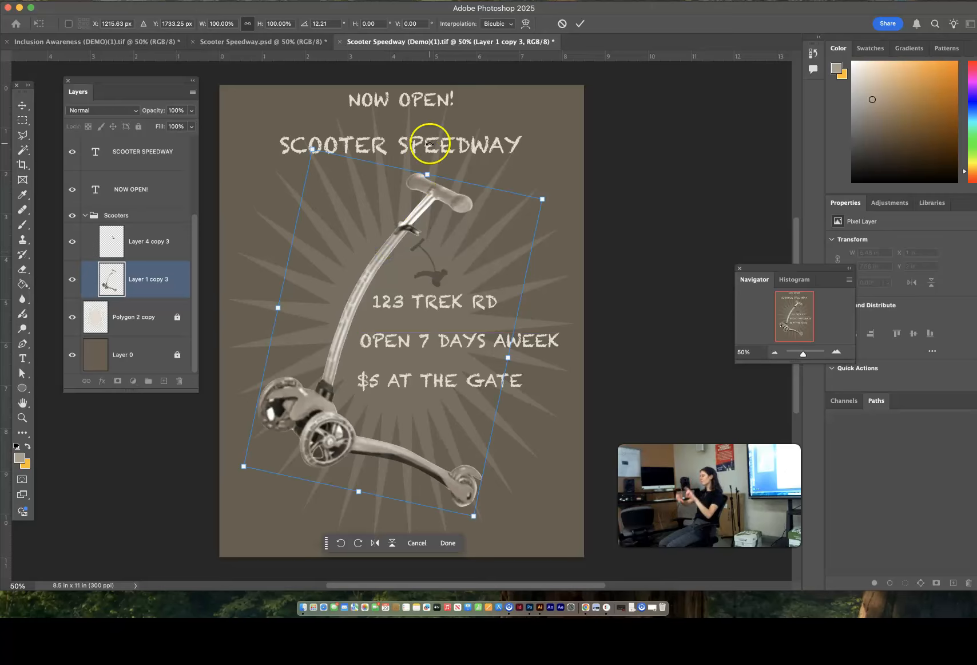
click(532, 112)
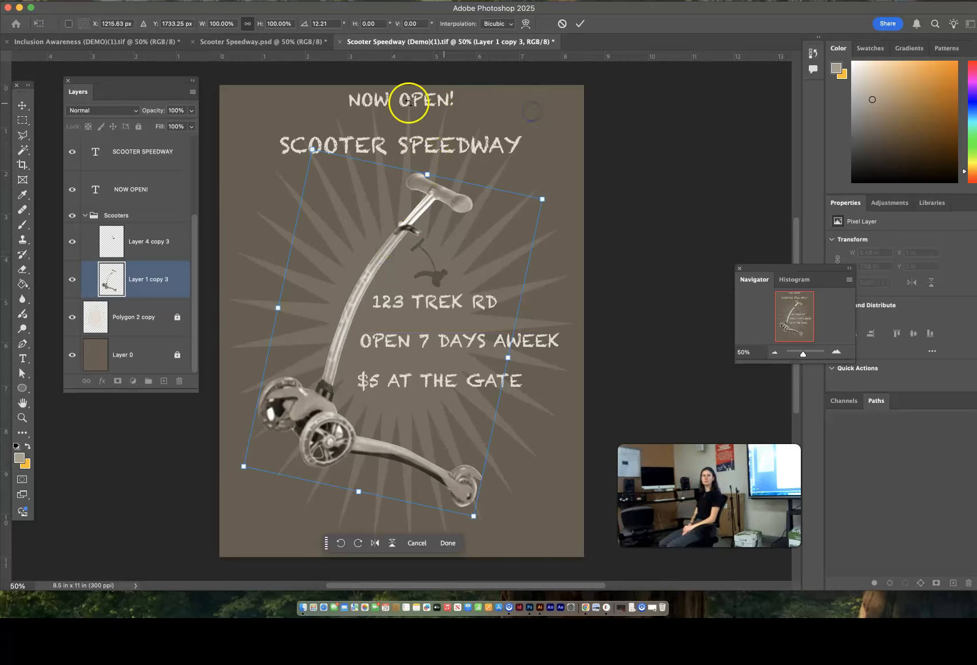
click(23, 105)
click(287, 105)
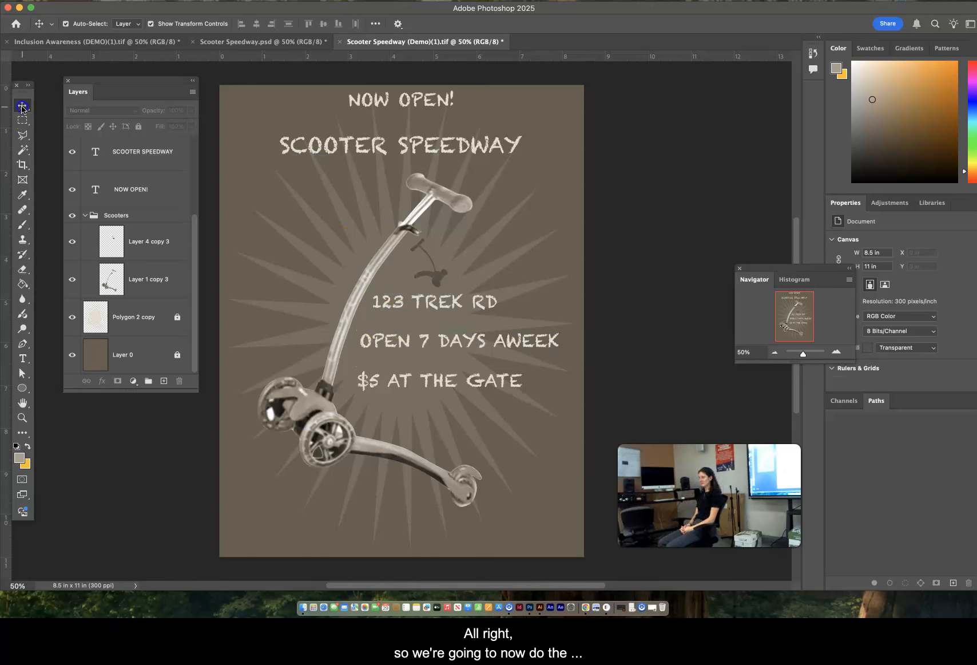
click(432, 148)
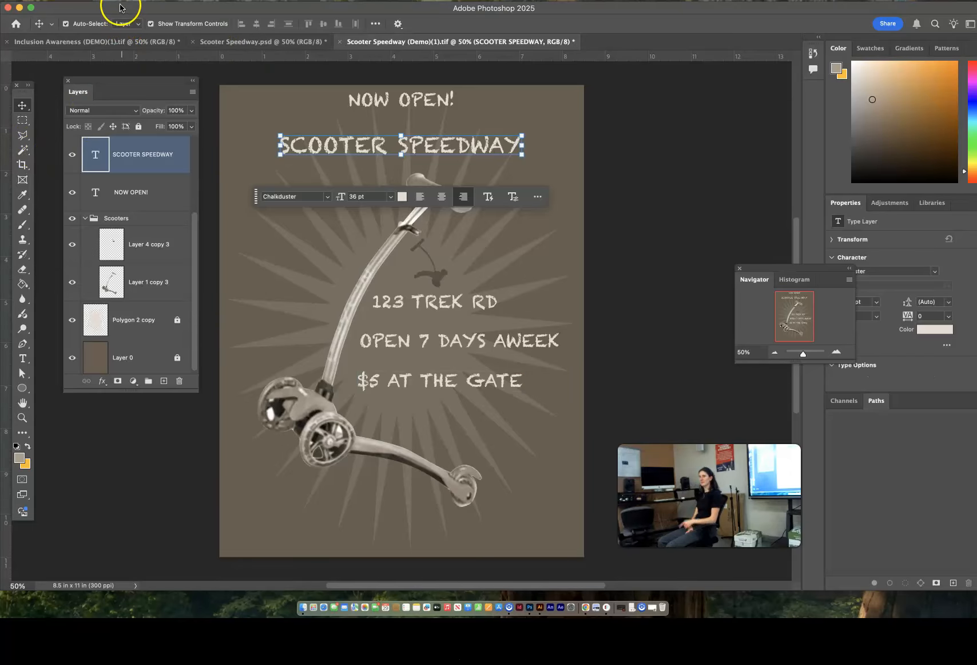
drag(122, 12, 147, 13)
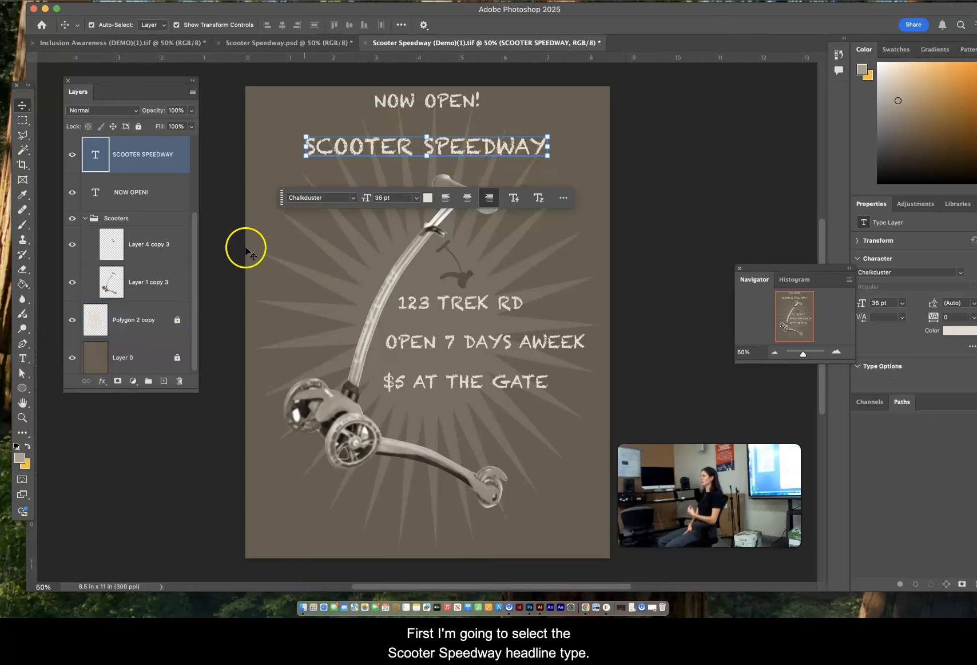
click(23, 358)
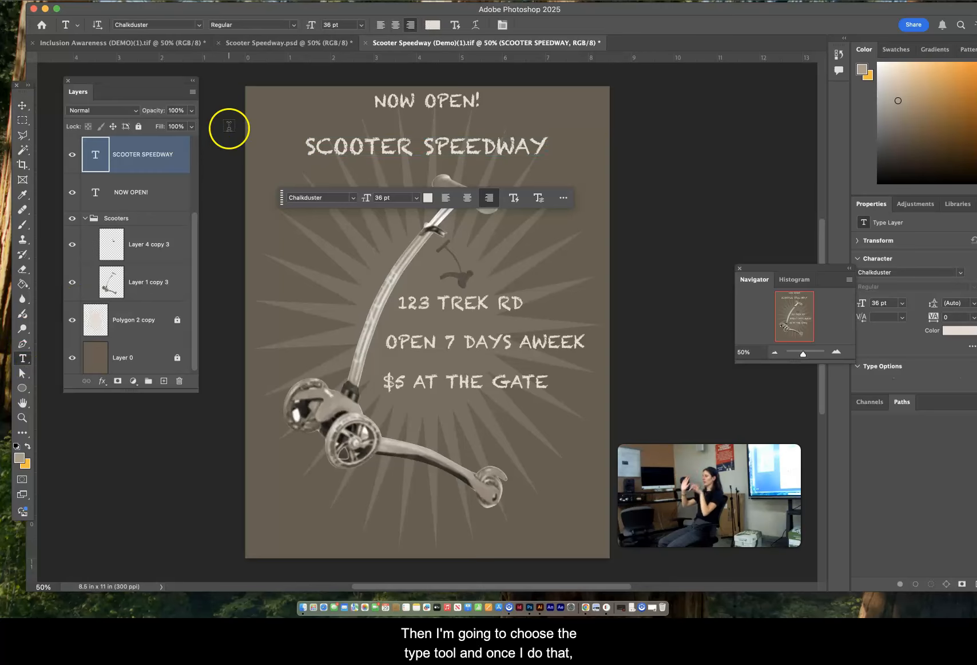
click(477, 26)
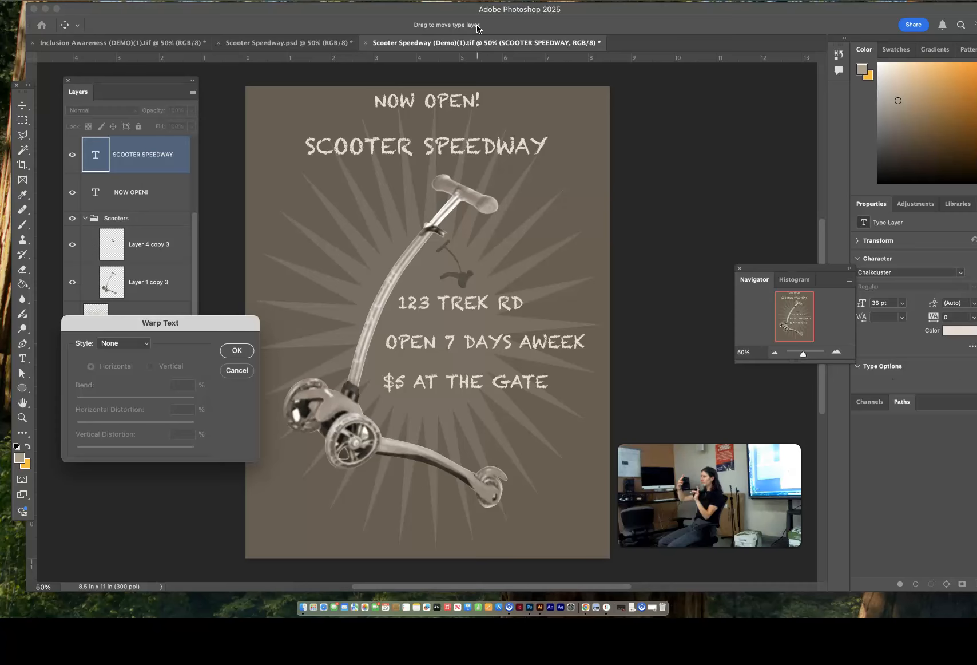
click(148, 347)
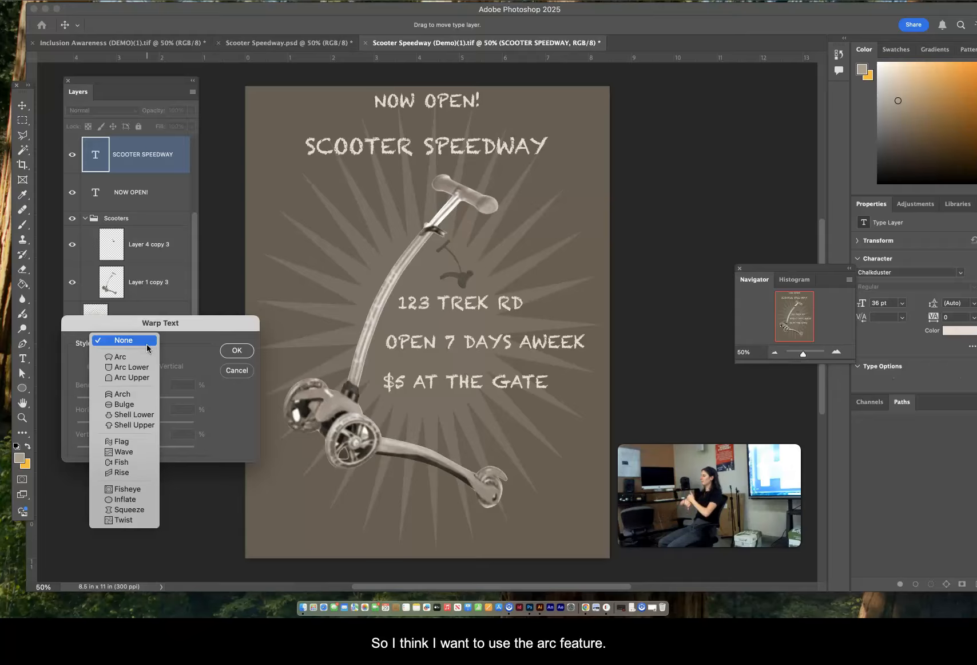
click(127, 358)
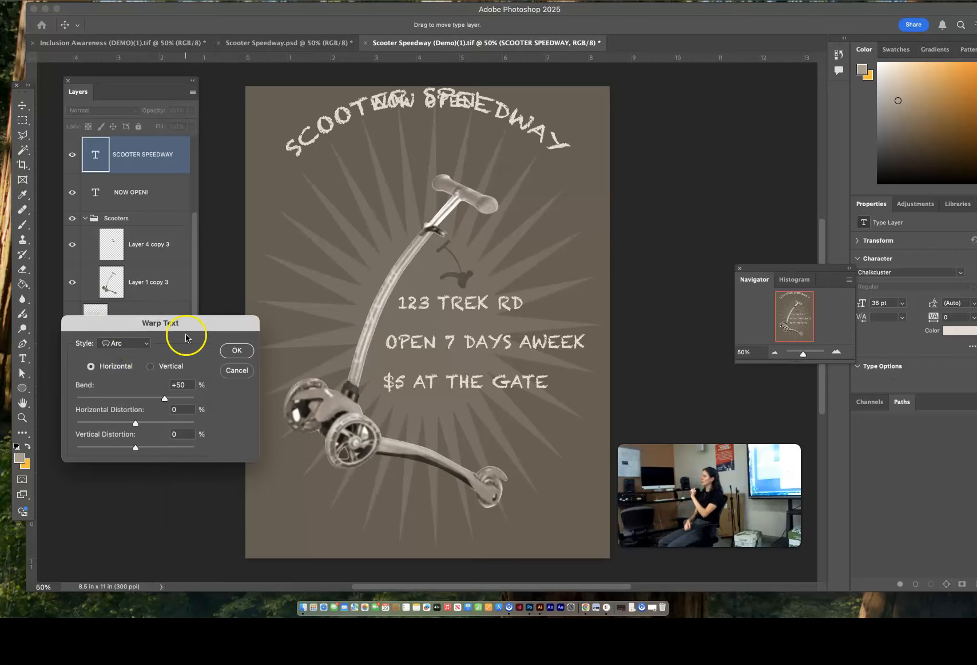
drag(227, 324, 555, 297)
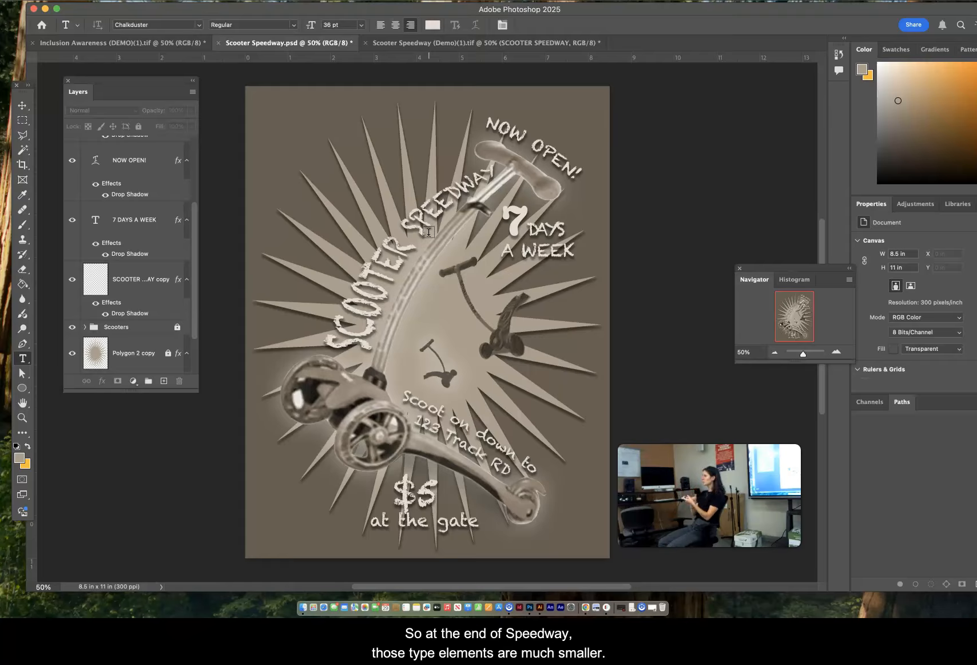
Examine the NOW OPEN! type in the finished Scooter Speedway.psd example and return to the demo poster.
click(129, 160)
key(super+t)
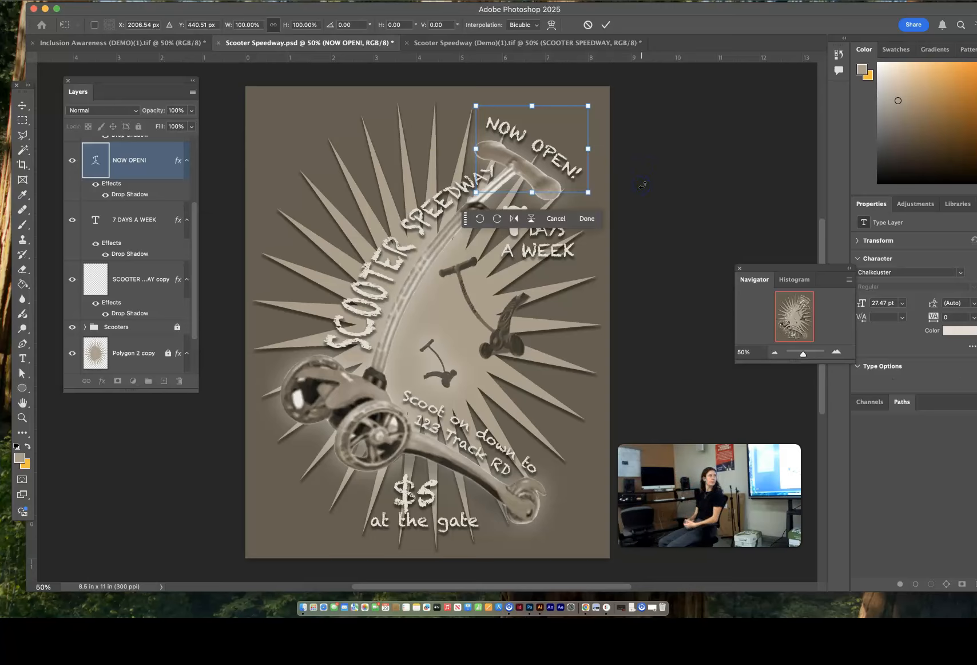
click(23, 106)
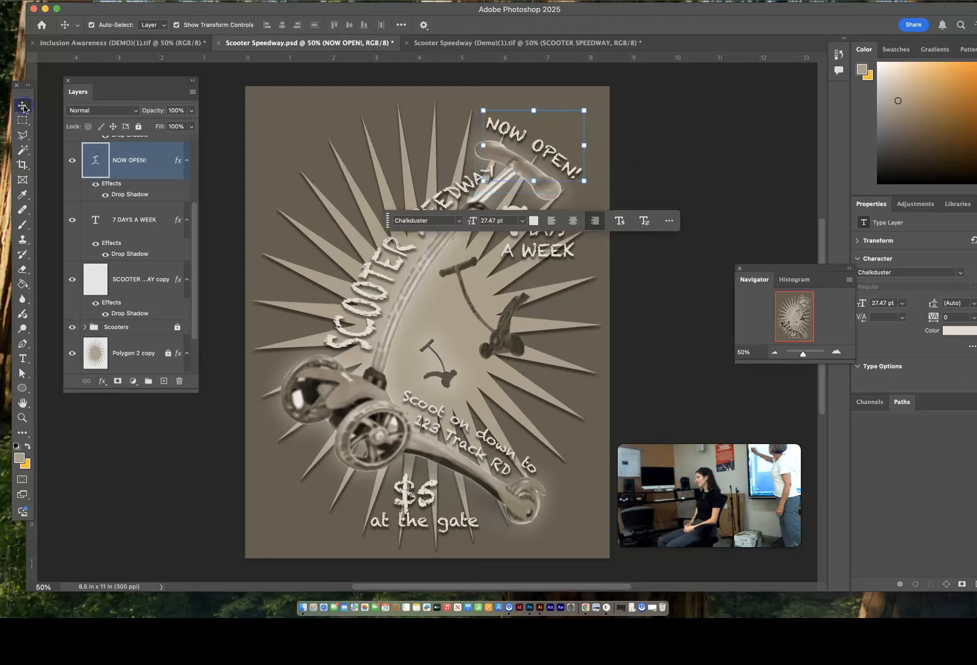
click(719, 213)
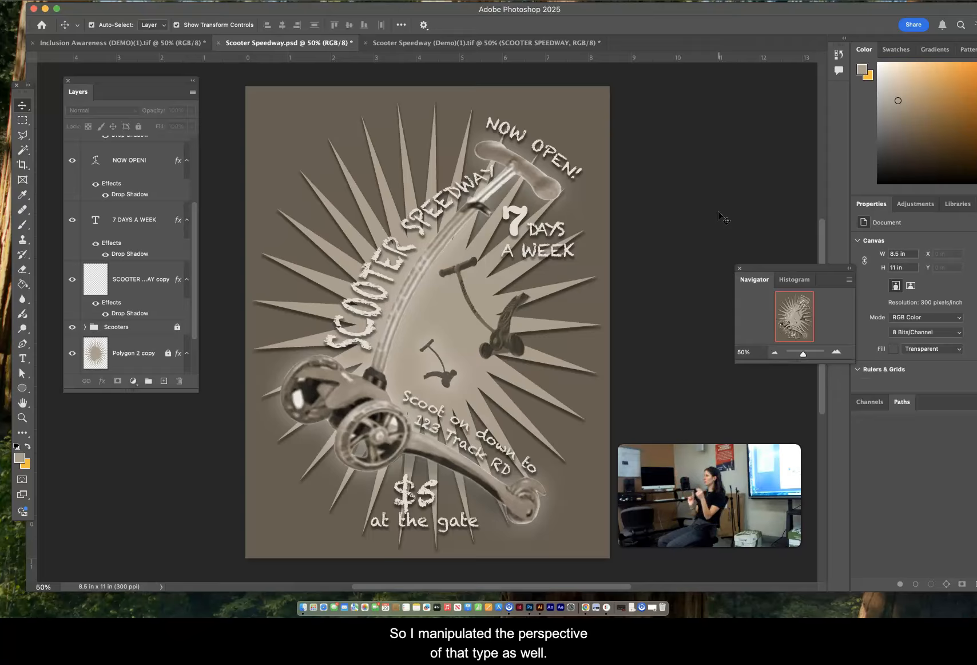
click(474, 44)
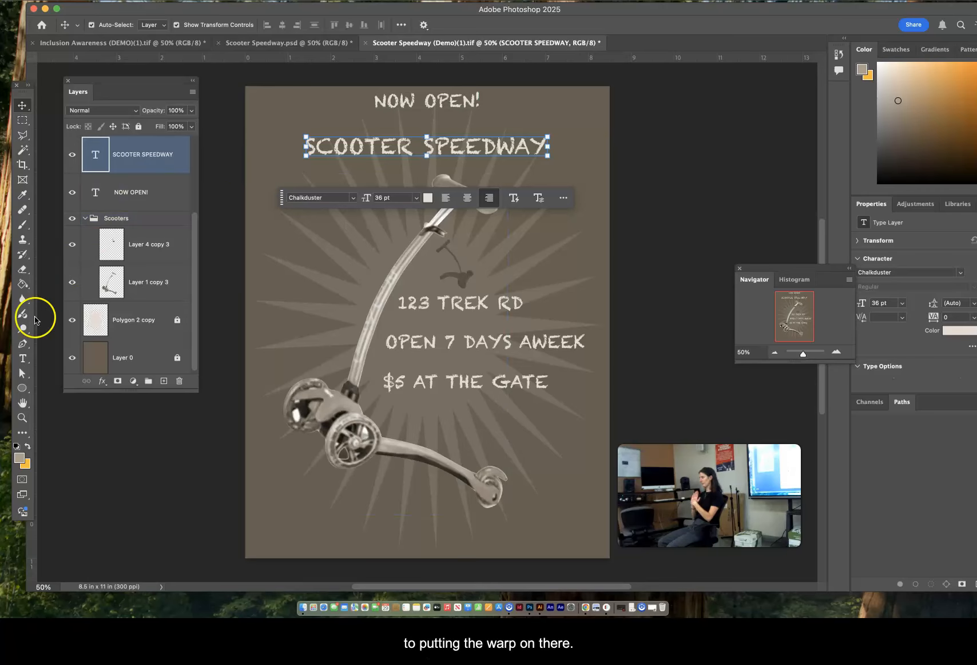
Warp the SCOOTER SPEEDWAY headline with a horizontal Arc, bend +29%, horizontal distortion -56% and vertical distortion -7%.
click(23, 358)
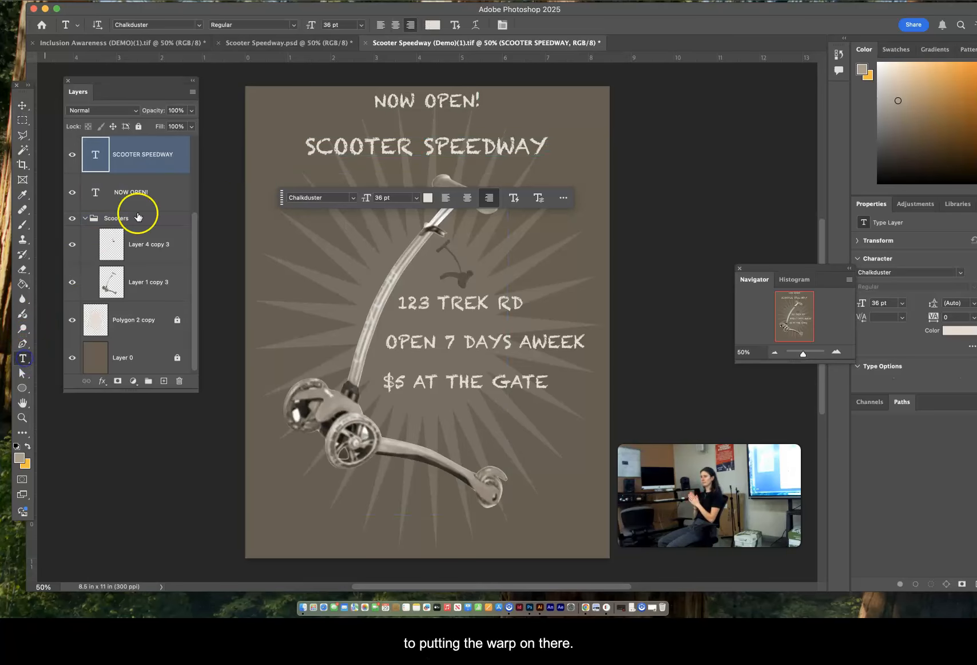
click(474, 25)
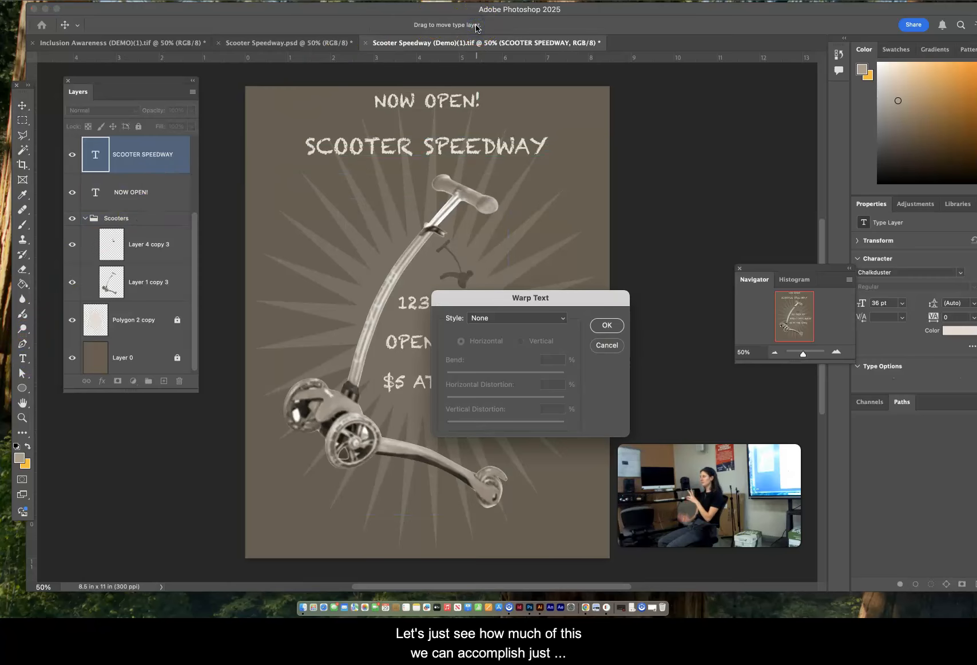
click(516, 318)
click(517, 332)
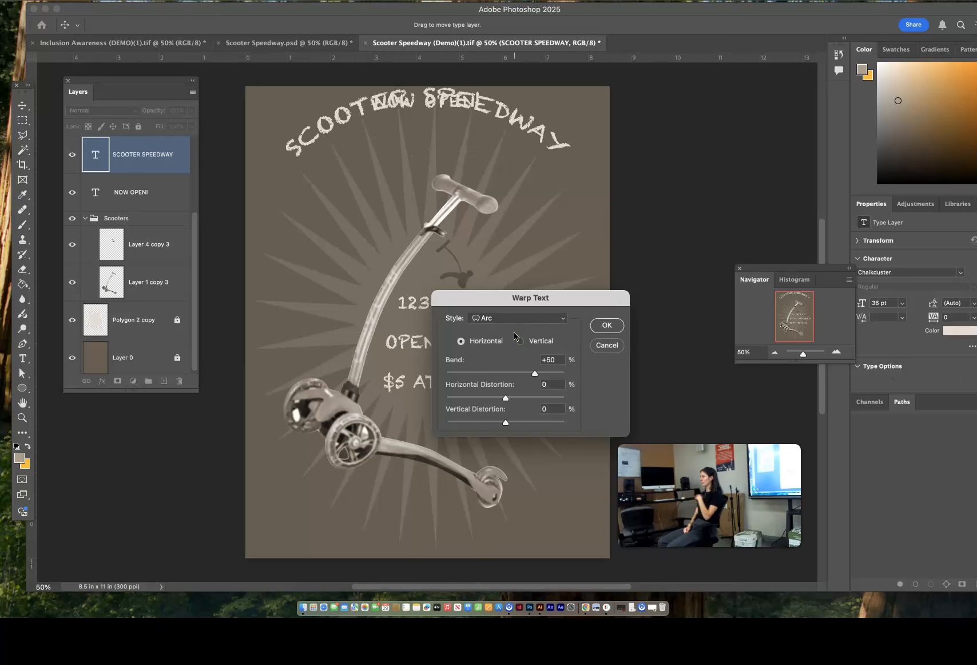
drag(566, 298, 610, 277)
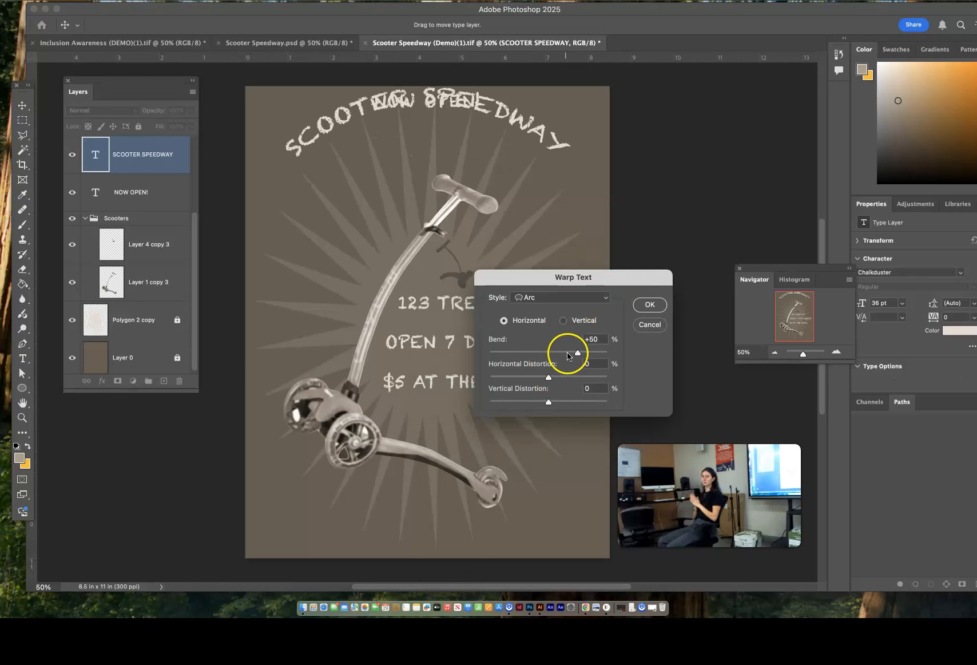
drag(576, 352, 544, 401)
click(548, 377)
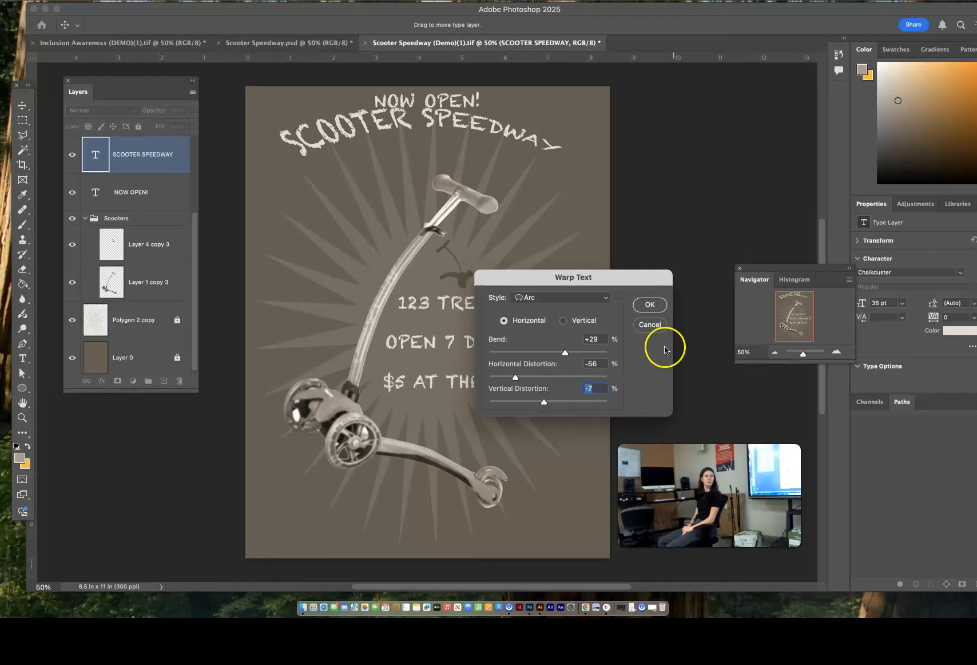
click(649, 306)
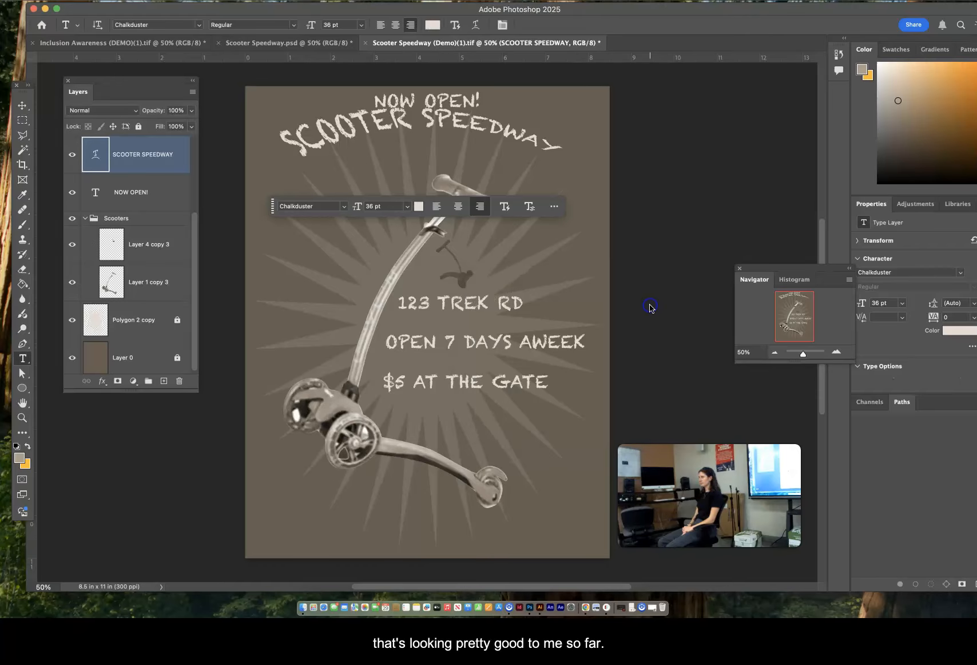
Move the arched SCOOTER SPEEDWAY headline down across the upper part of the scooter's shaft.
click(22, 105)
click(316, 139)
drag(375, 126, 382, 247)
click(585, 286)
drag(584, 286, 587, 251)
key(super+z)
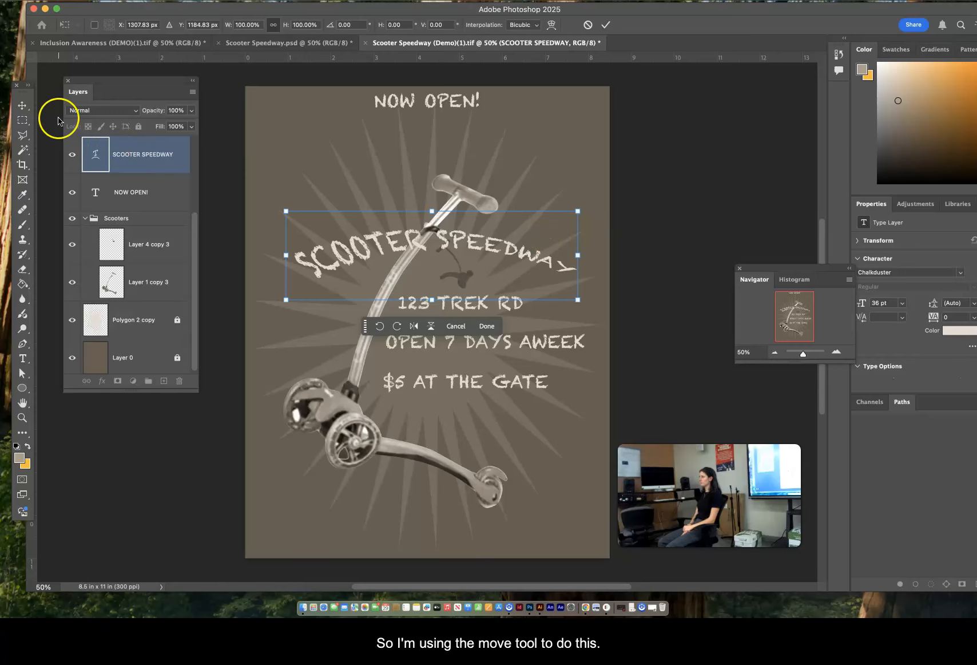
click(23, 105)
Rotate the headline to about -56.4° and place it along the outer curve of the scooter's shaft.
drag(584, 223, 458, 211)
drag(435, 251, 392, 251)
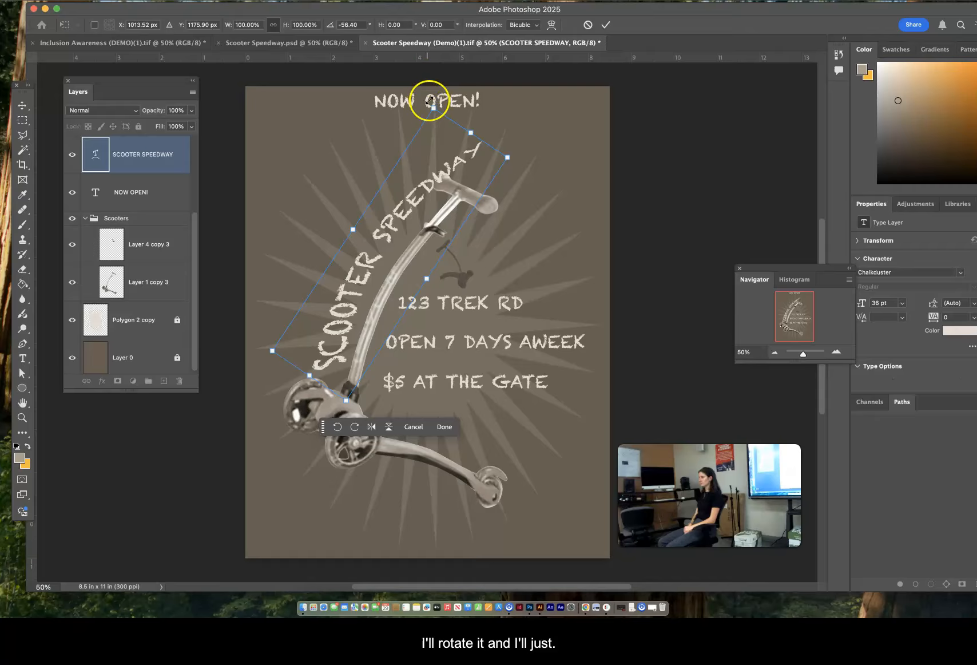
click(20, 105)
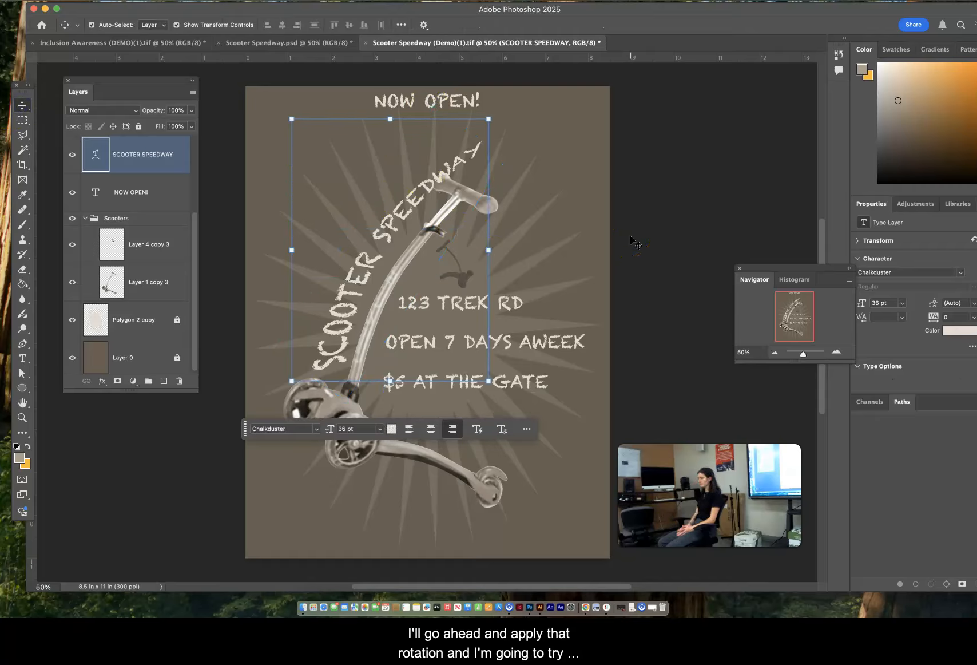
Scale the headline to about 74.5%, rotate it about -3.6° more, and fit it closely along the shaft's left side.
drag(488, 119, 453, 164)
drag(469, 408, 480, 405)
drag(456, 164, 447, 176)
drag(346, 322, 349, 314)
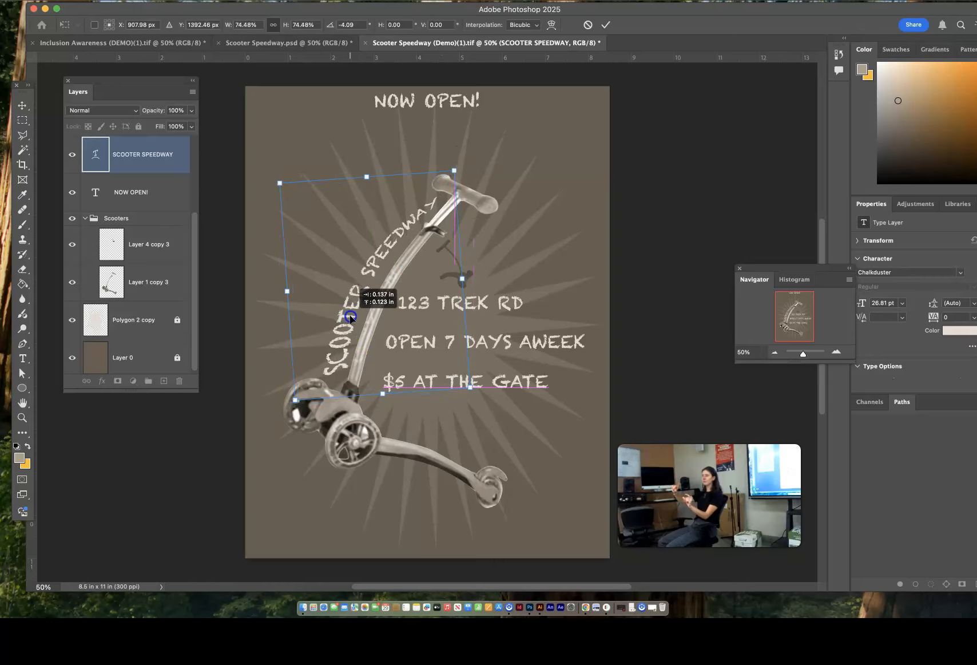
drag(483, 398, 484, 397)
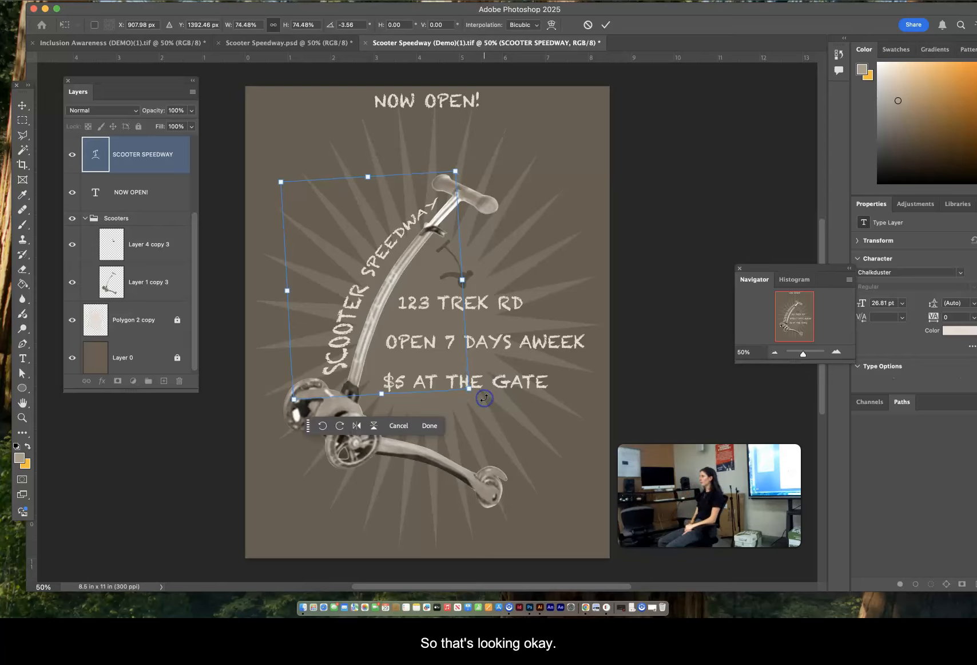
click(24, 106)
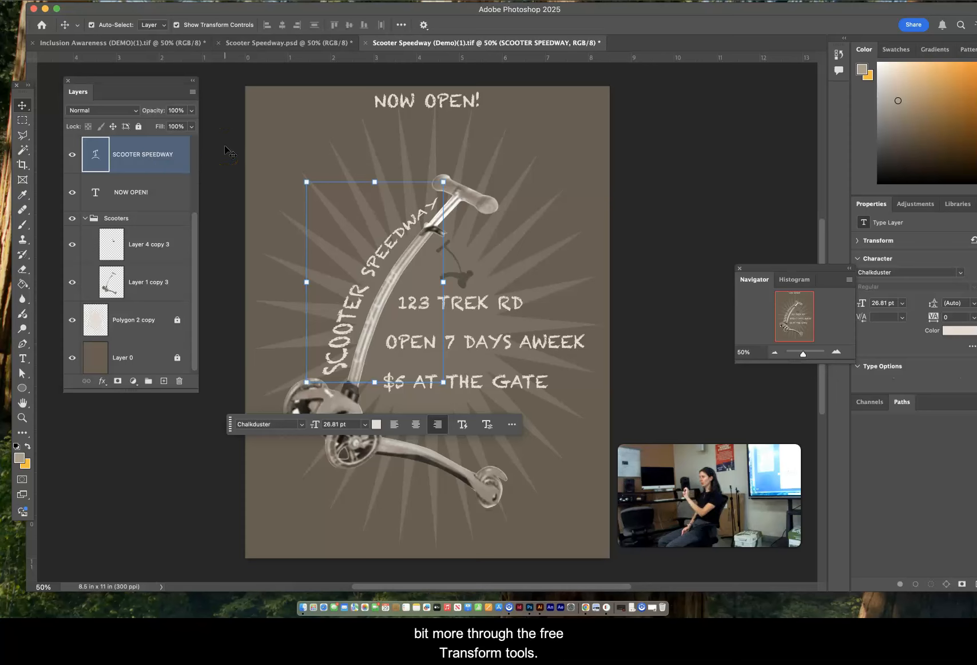
Duplicate the SCOOTER SPEEDWAY layer as SCOOTER SPEEDWAY copy and hide the original type layer.
click(193, 92)
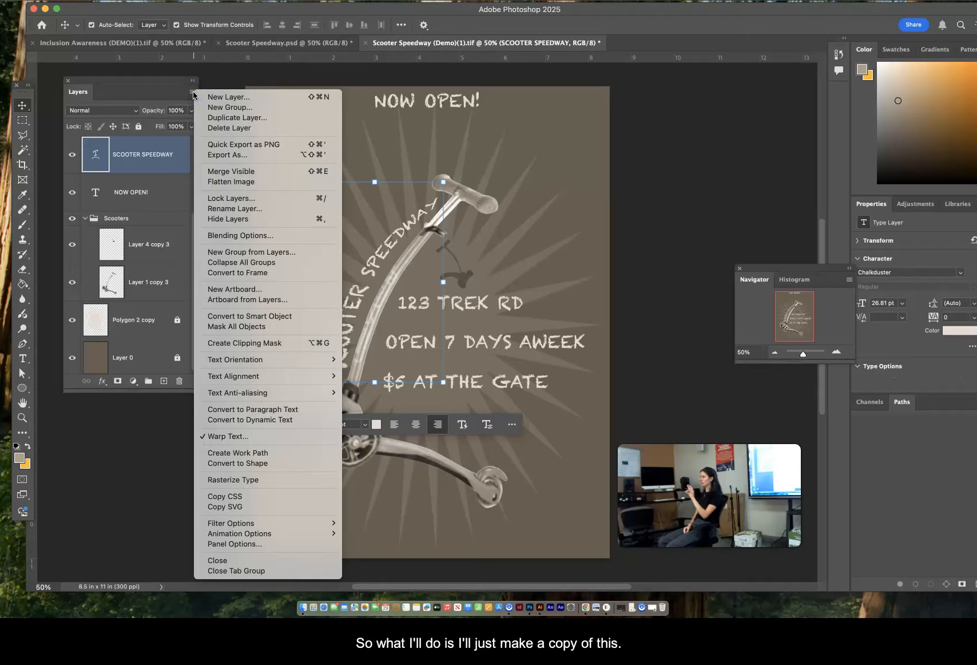
click(229, 118)
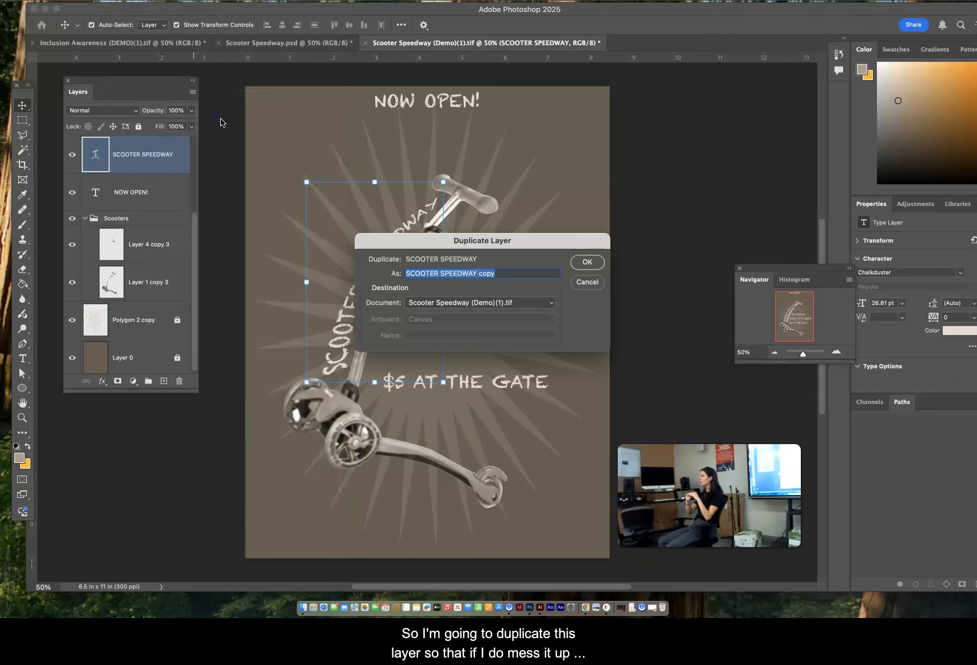
click(591, 259)
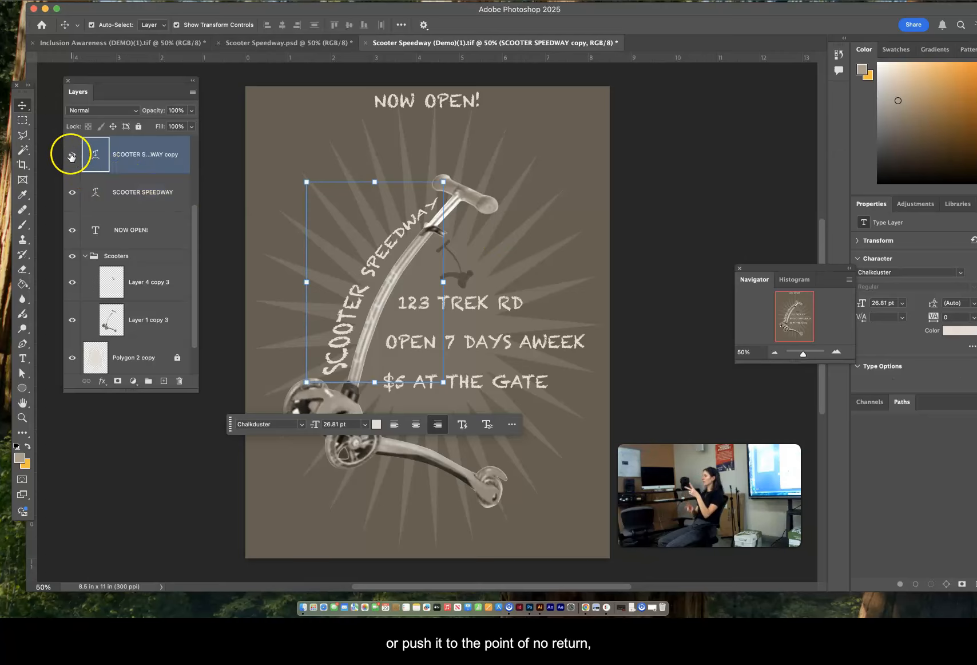
click(71, 192)
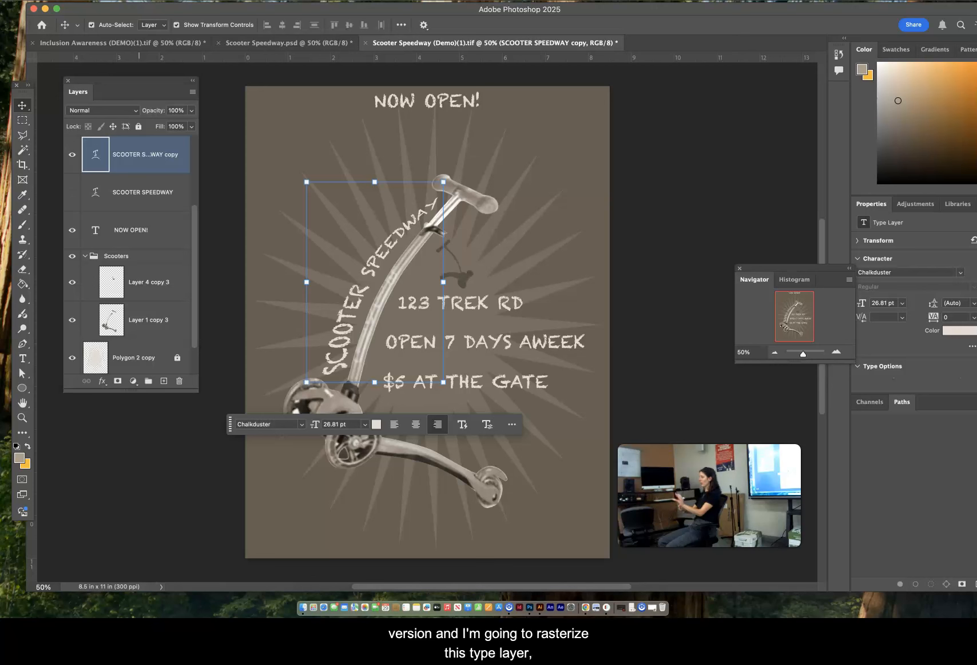
Rasterize the type of the SCOOTER SPEEDWAY copy layer and clear the layer selection.
click(182, 0)
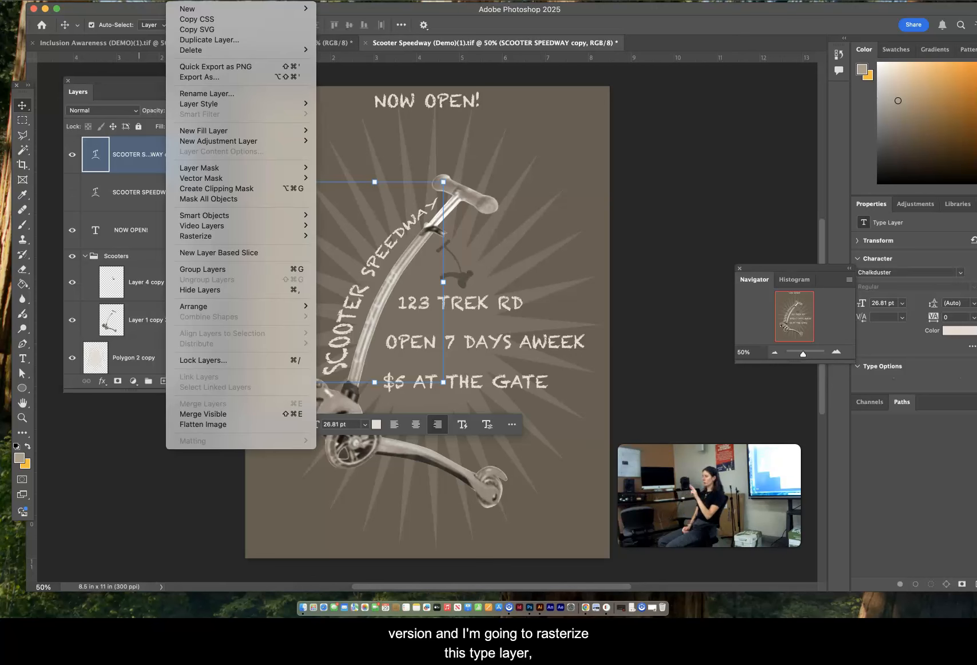
mouse_move(192, 49)
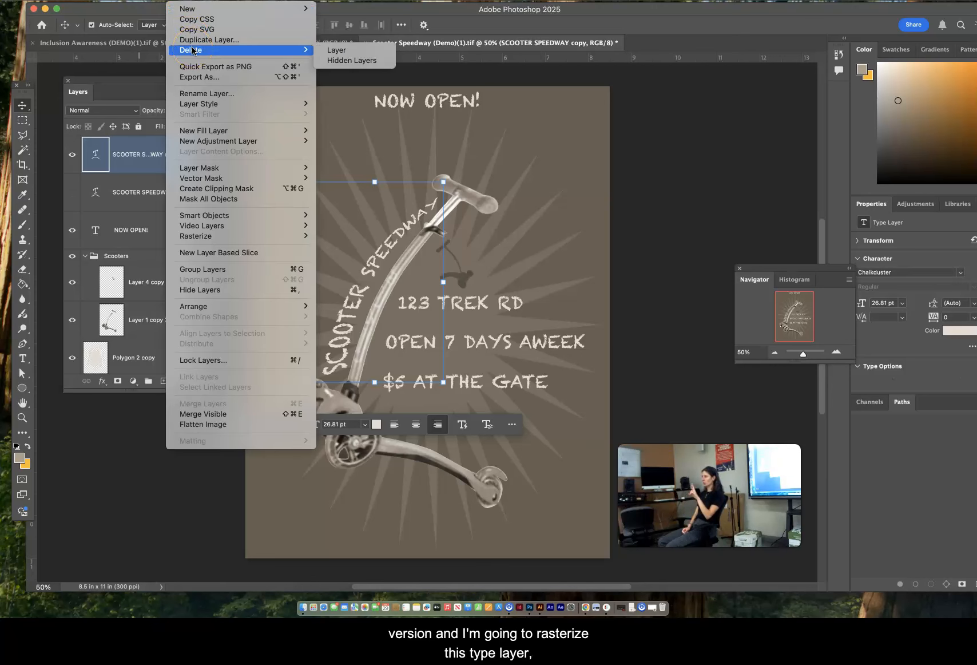
mouse_move(198, 236)
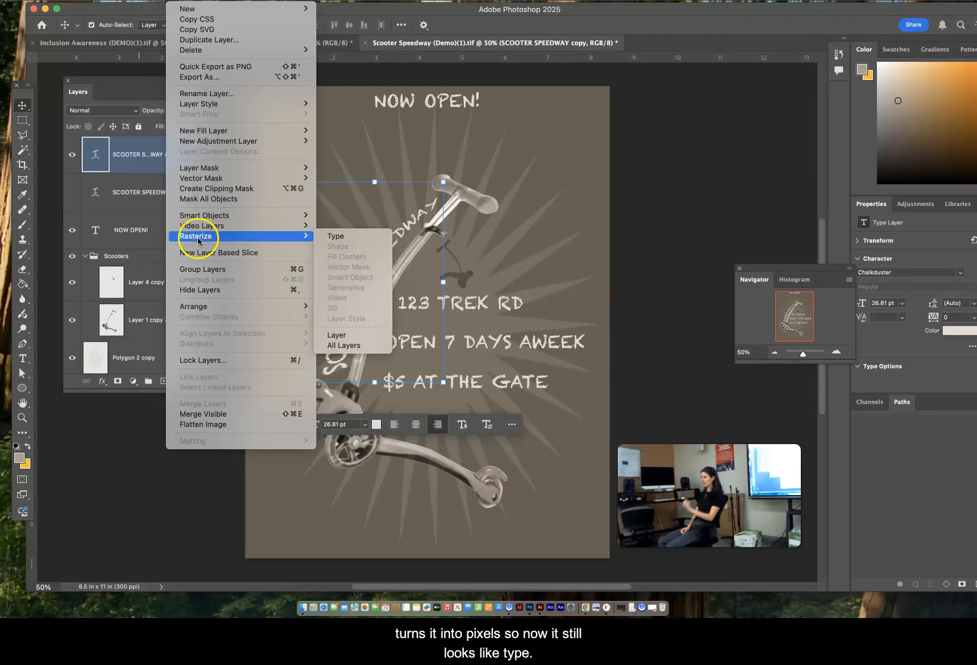
click(332, 235)
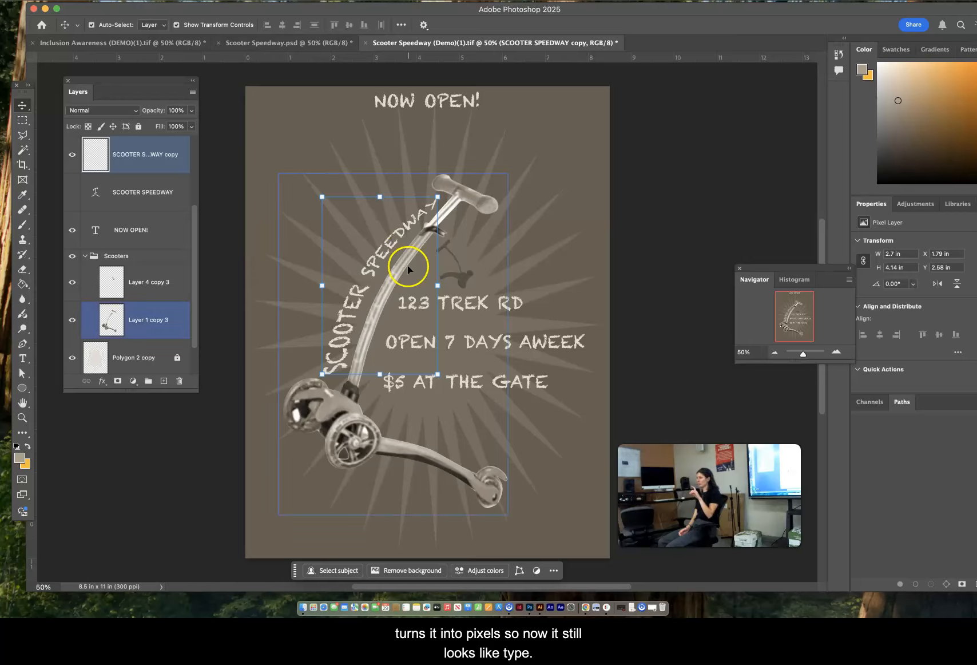
click(272, 289)
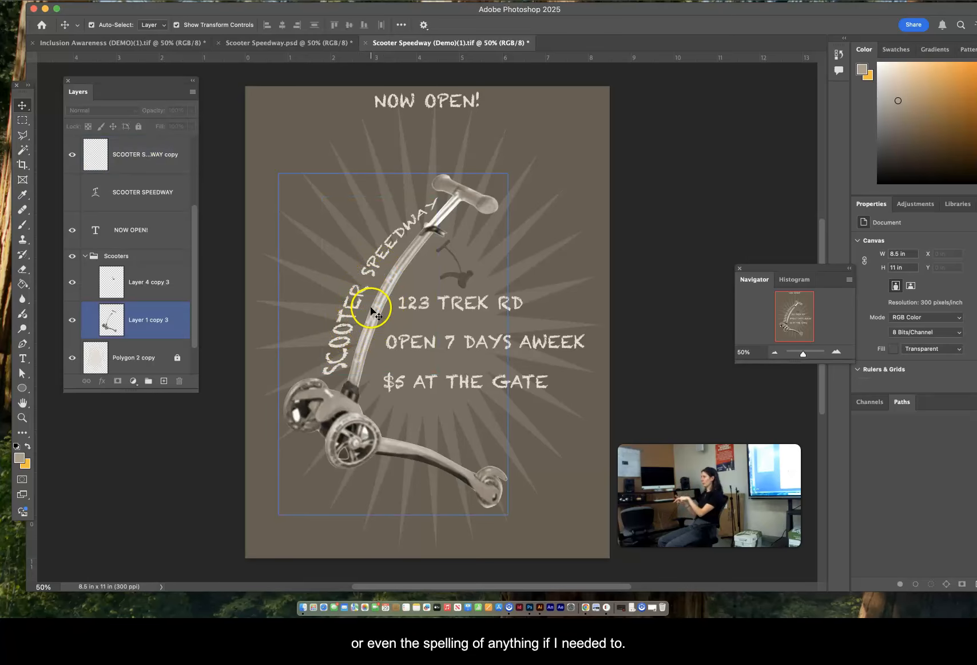
Distort the rasterized headline by pulling its upper-left corner outward to about 123.9% width and 107.2% height, and apply the transform.
click(376, 276)
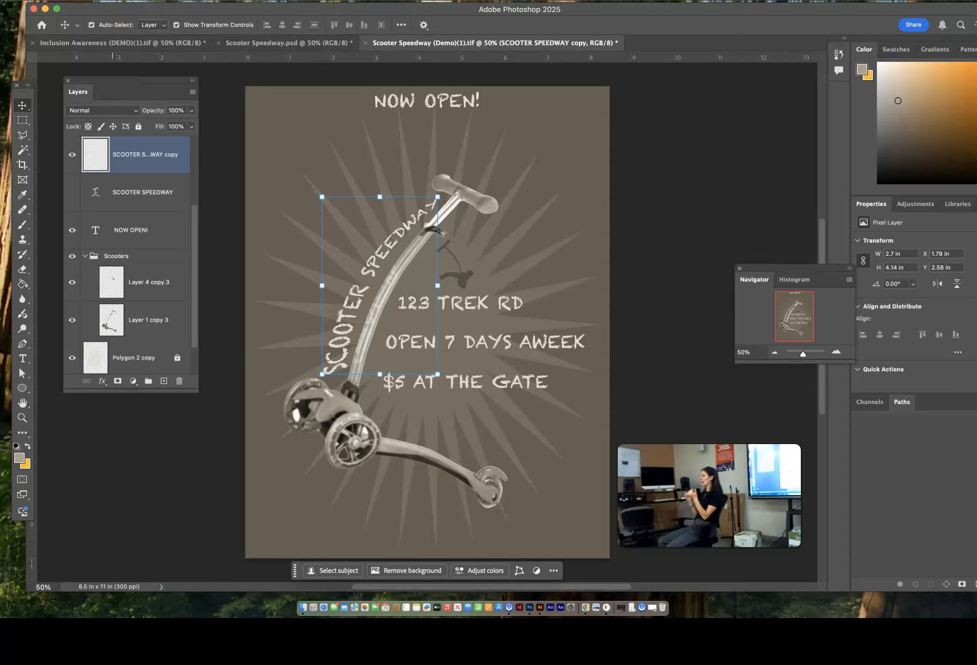
click(112, 1)
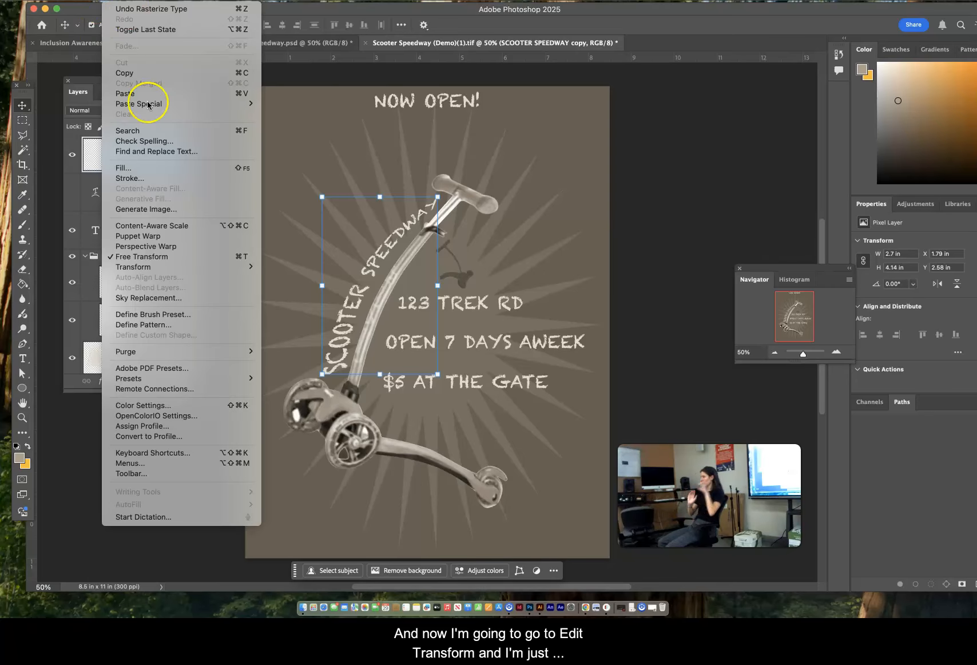
mouse_move(153, 273)
click(284, 314)
drag(320, 196, 296, 178)
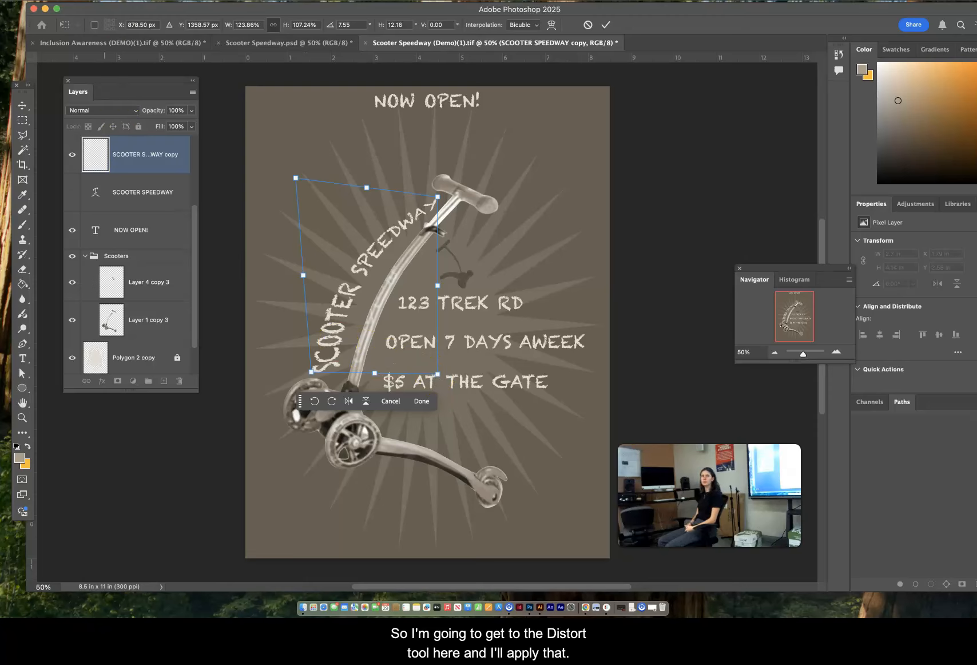
click(22, 106)
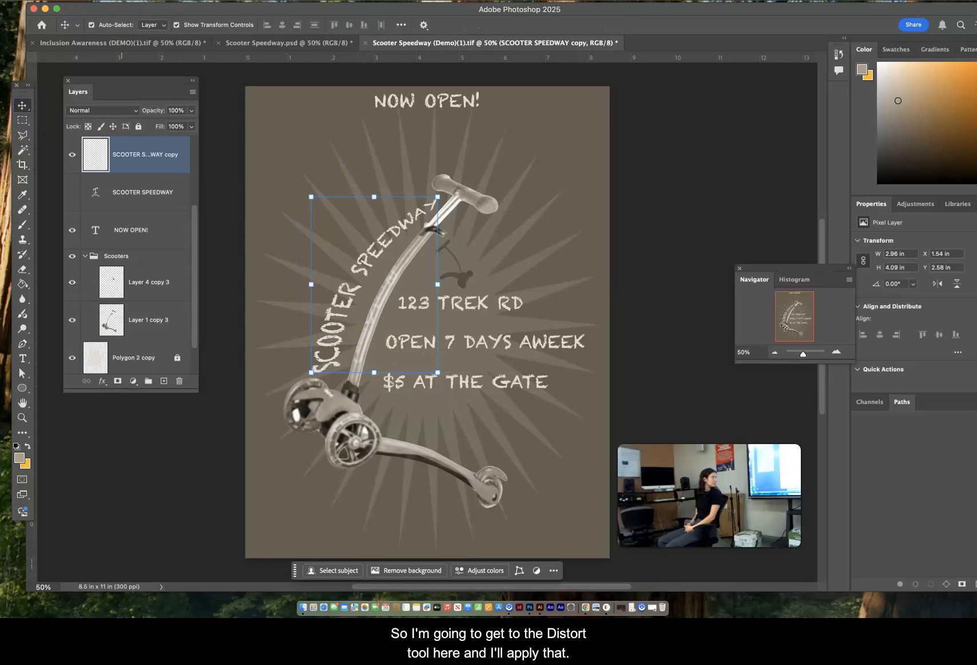
shift+click(350, 296)
click(265, 296)
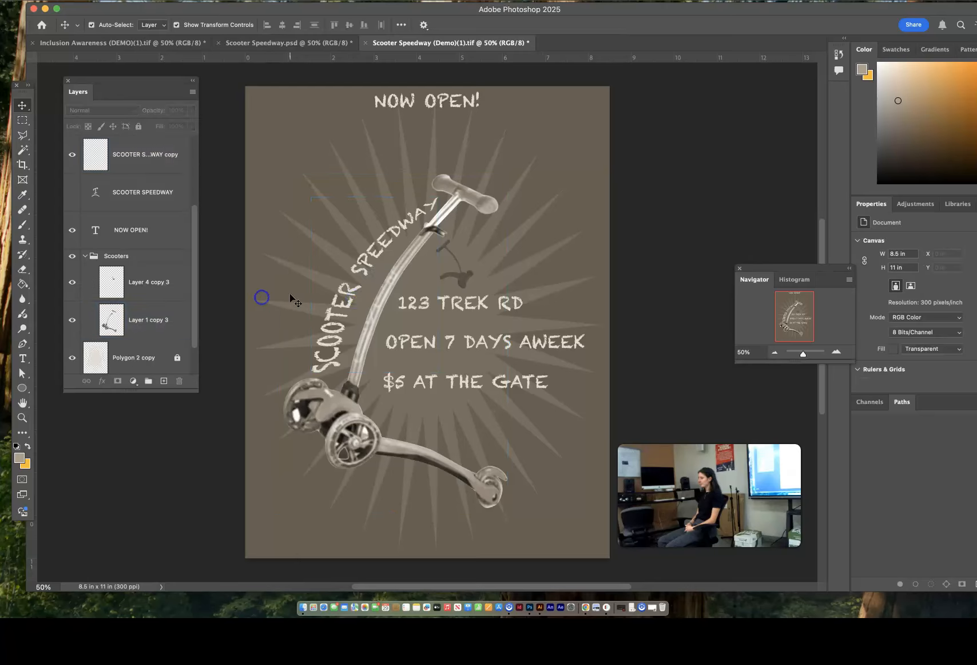
Nudge the distorted SCOOTER SPEEDWAY headline slightly toward the scooter's shaft.
click(336, 305)
drag(336, 305, 342, 308)
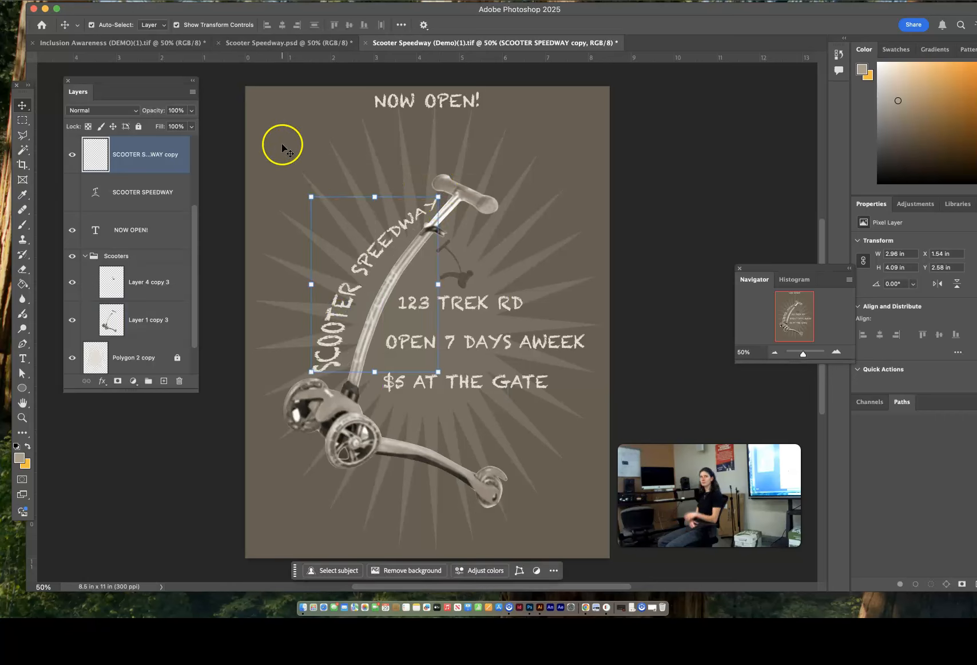
click(135, 6)
mouse_move(168, 268)
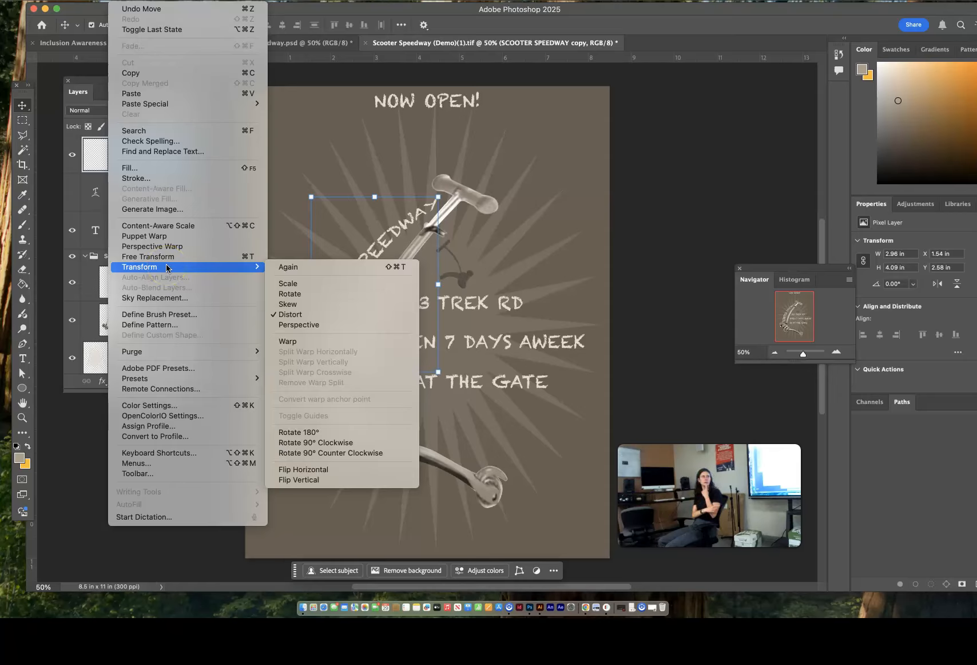
click(123, 28)
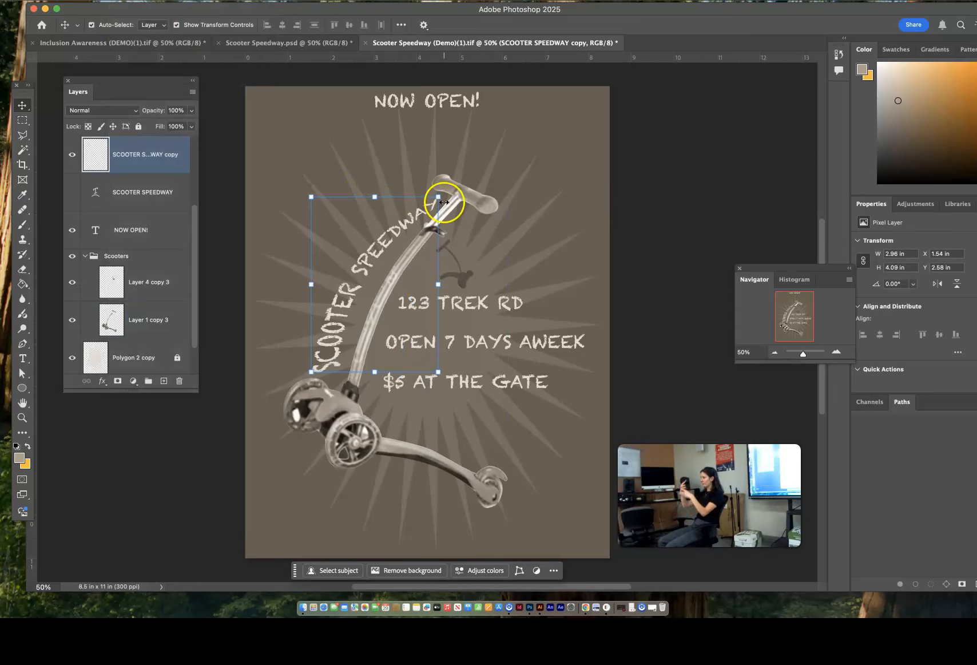
Scale the headline to about 97%, then apply a Perspective transform widening its lower end to about 137.6% width.
drag(437, 196, 436, 202)
click(135, 6)
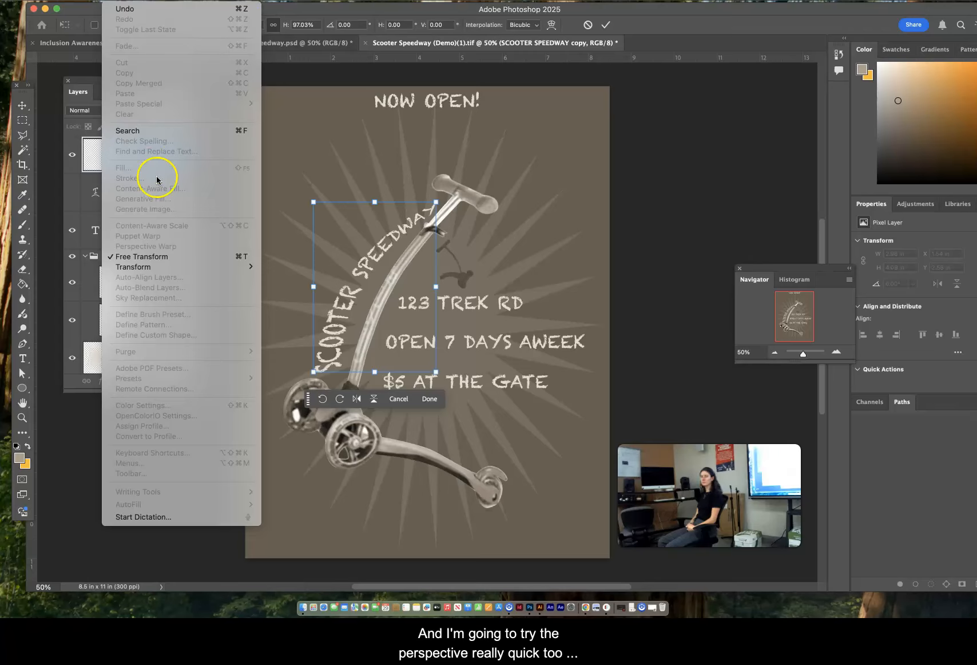
mouse_move(153, 266)
click(312, 324)
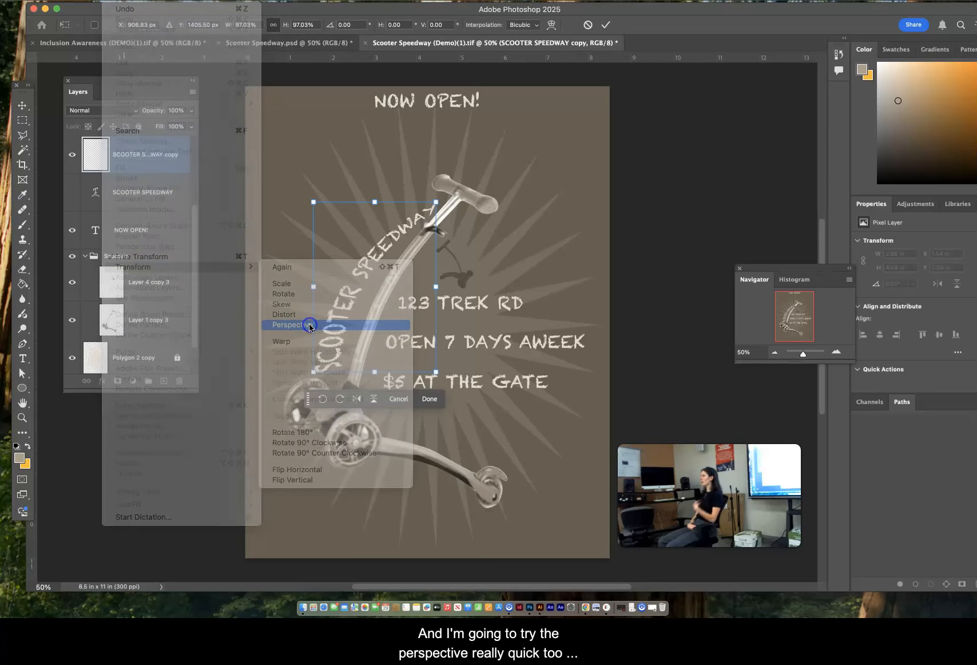
drag(313, 370, 287, 371)
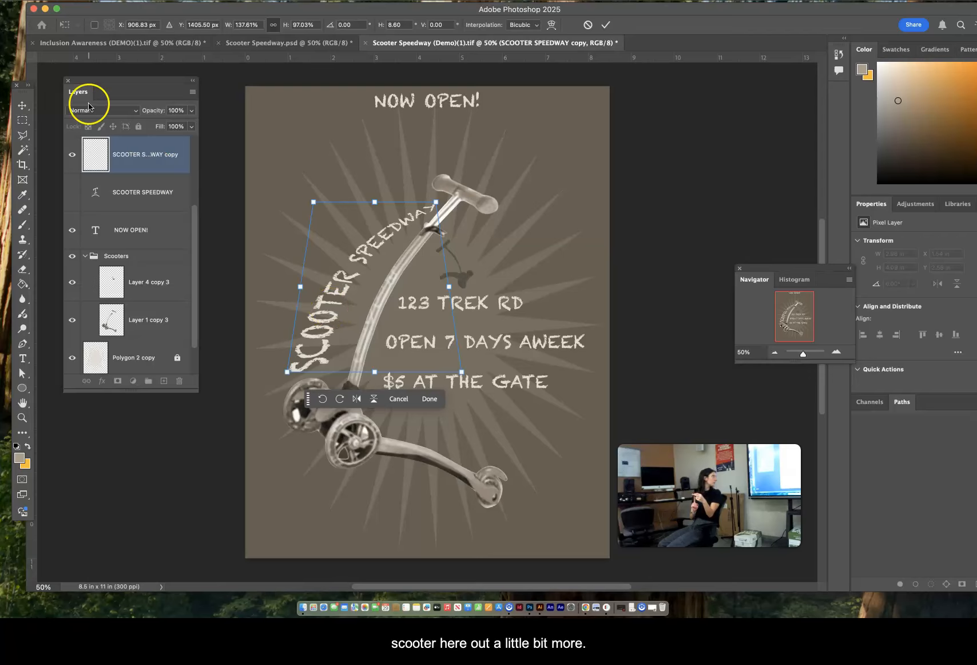
click(23, 106)
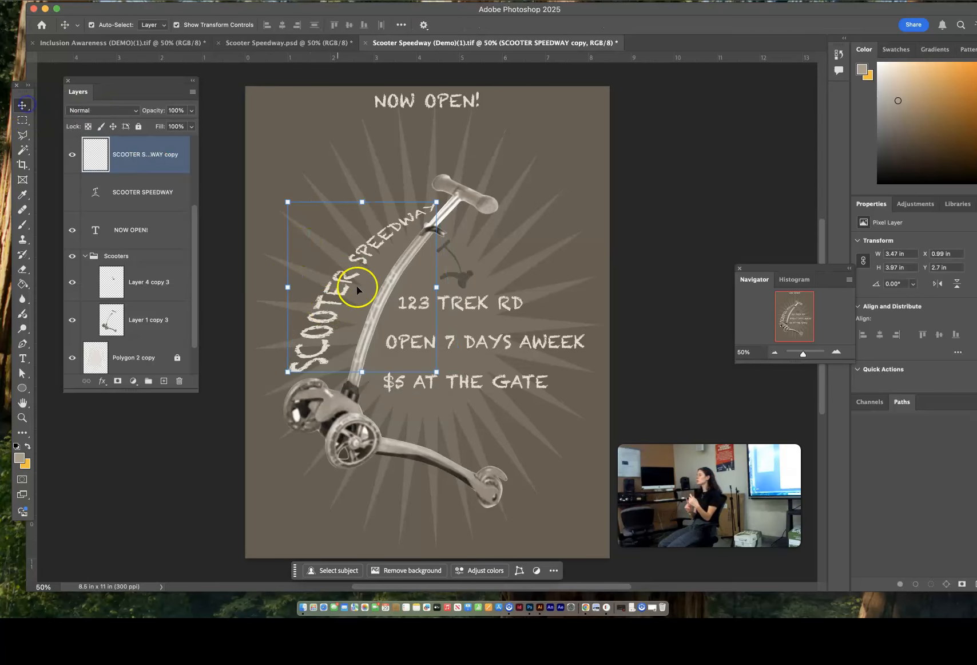
click(329, 301)
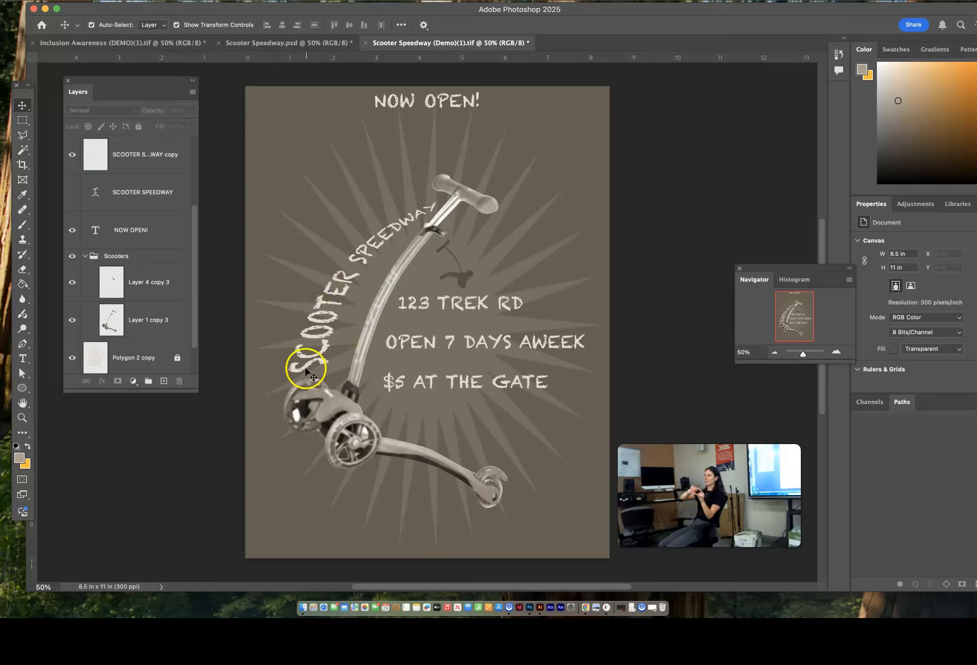
Narrow the headline from its left side to about 3.02 in wide so it sits closer to the shaft.
click(321, 336)
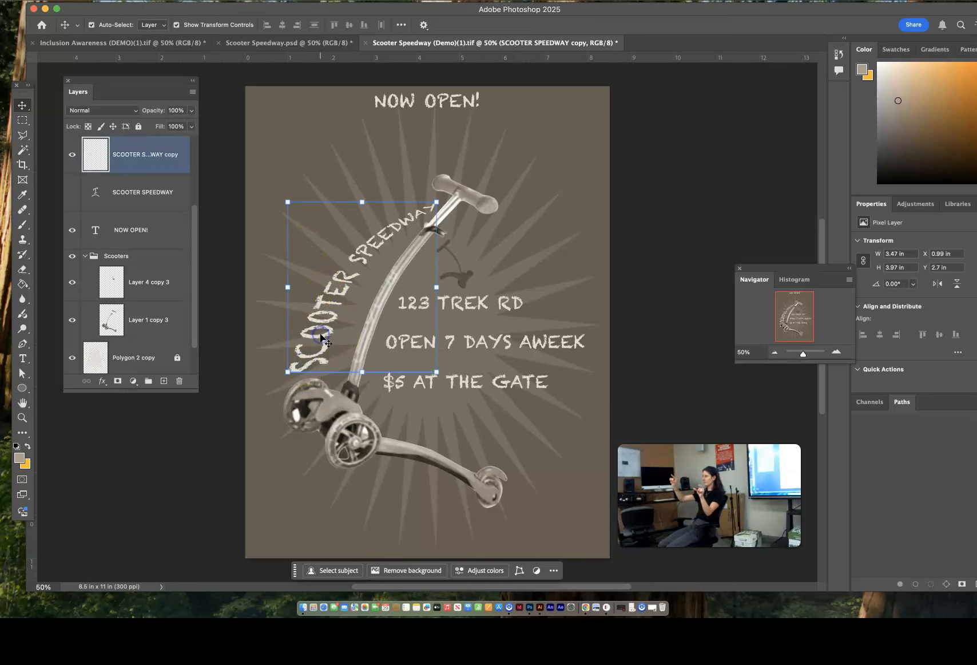
click(284, 194)
drag(288, 287, 307, 286)
key(Return)
click(268, 153)
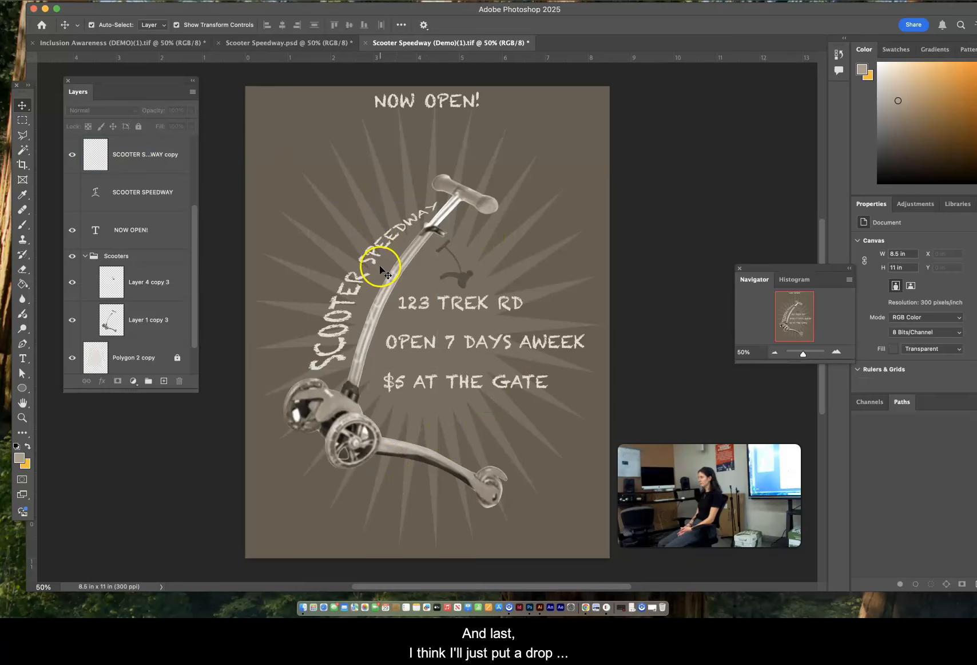
Add a drop shadow to the SCOOTER SPEEDWAY copy layer with a 133° angle and 22 px distance, and clear the layer selection.
click(331, 329)
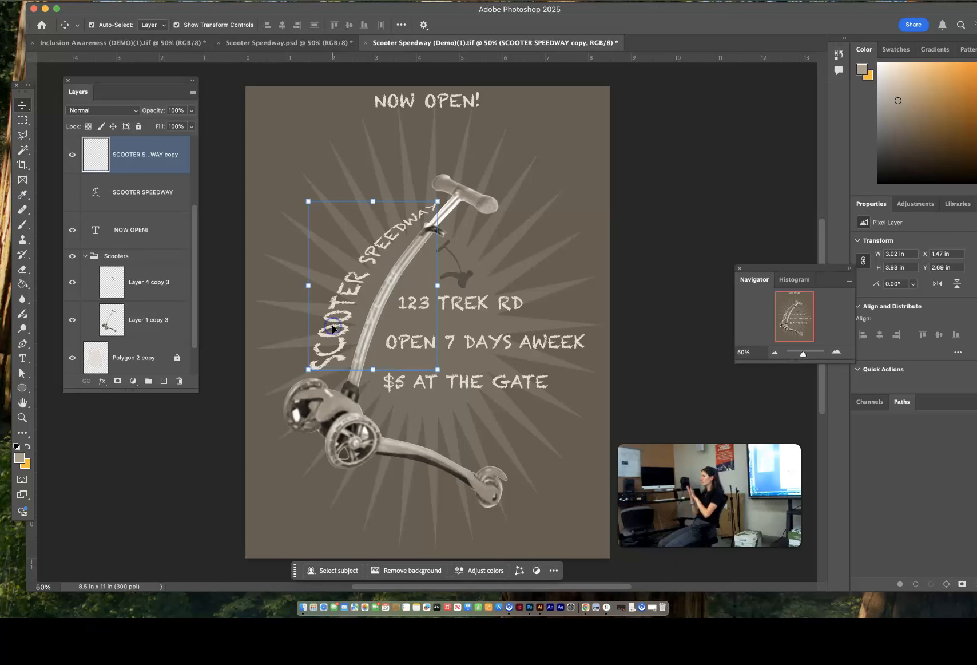
click(102, 382)
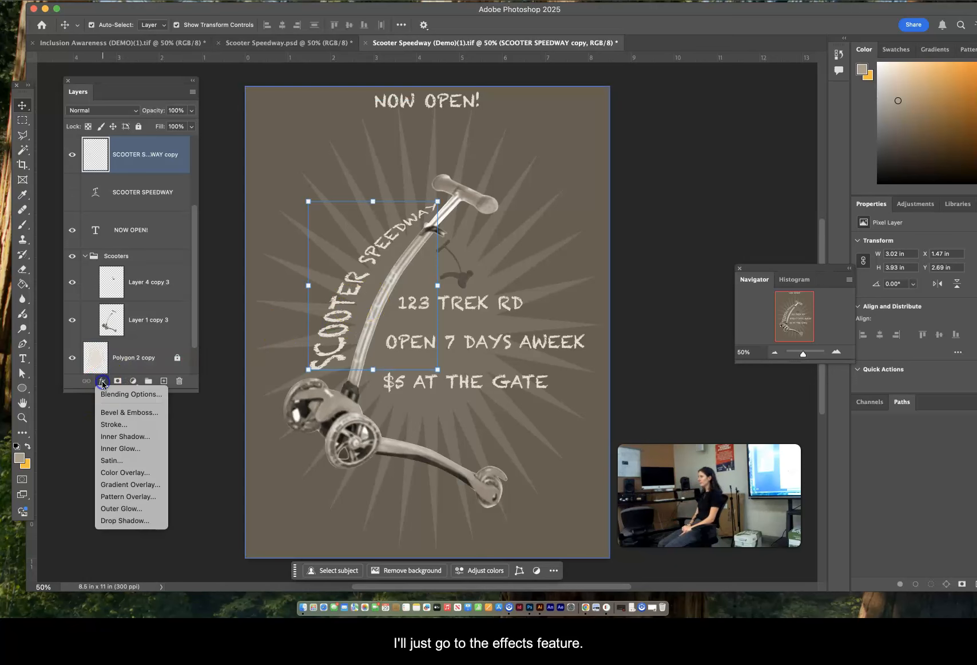
click(122, 521)
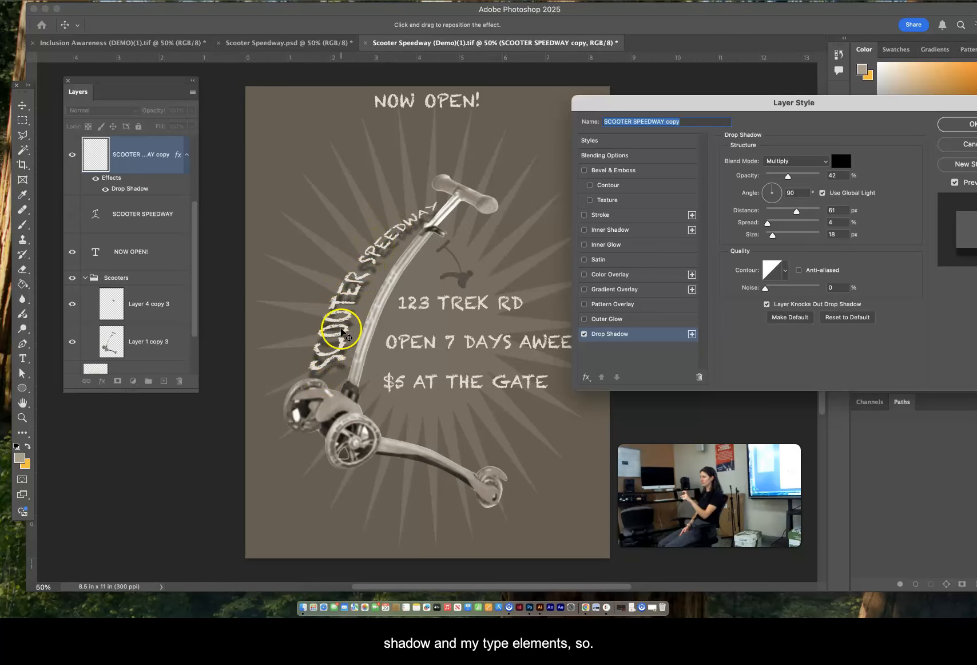
drag(796, 210, 769, 192)
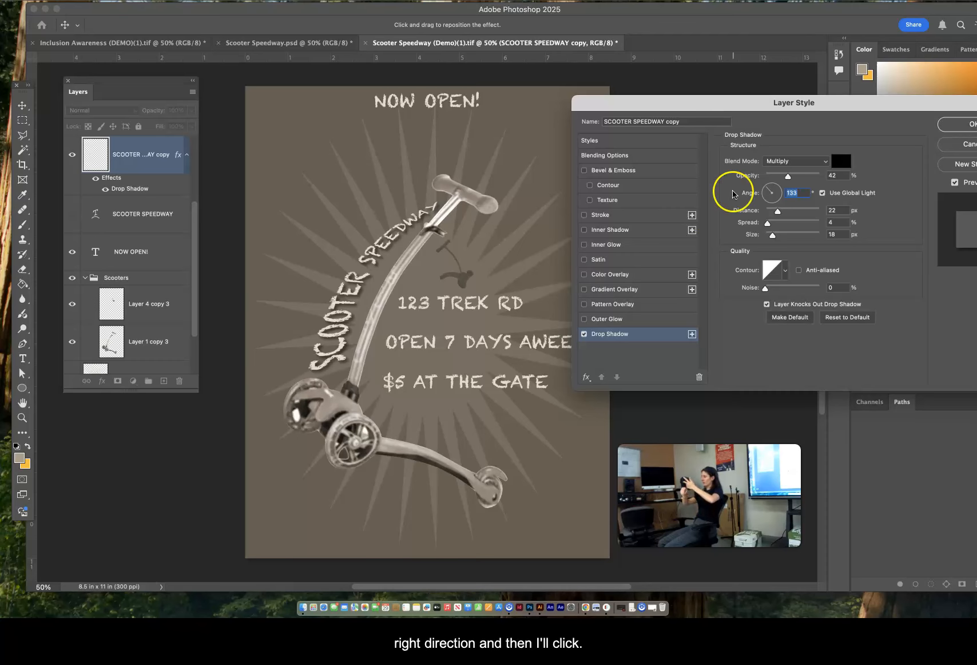
drag(889, 103, 805, 79)
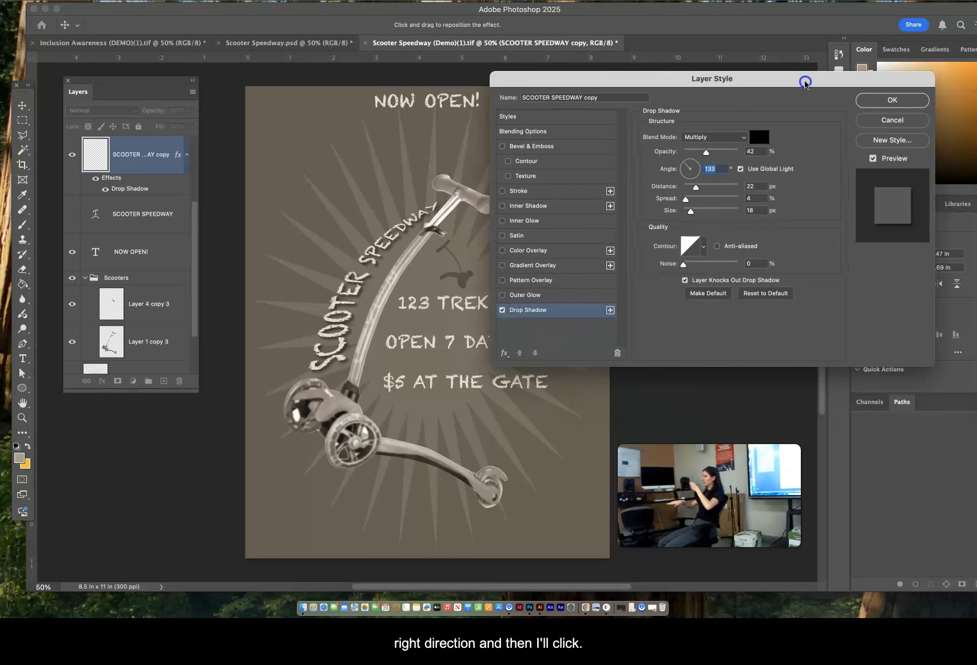
click(896, 99)
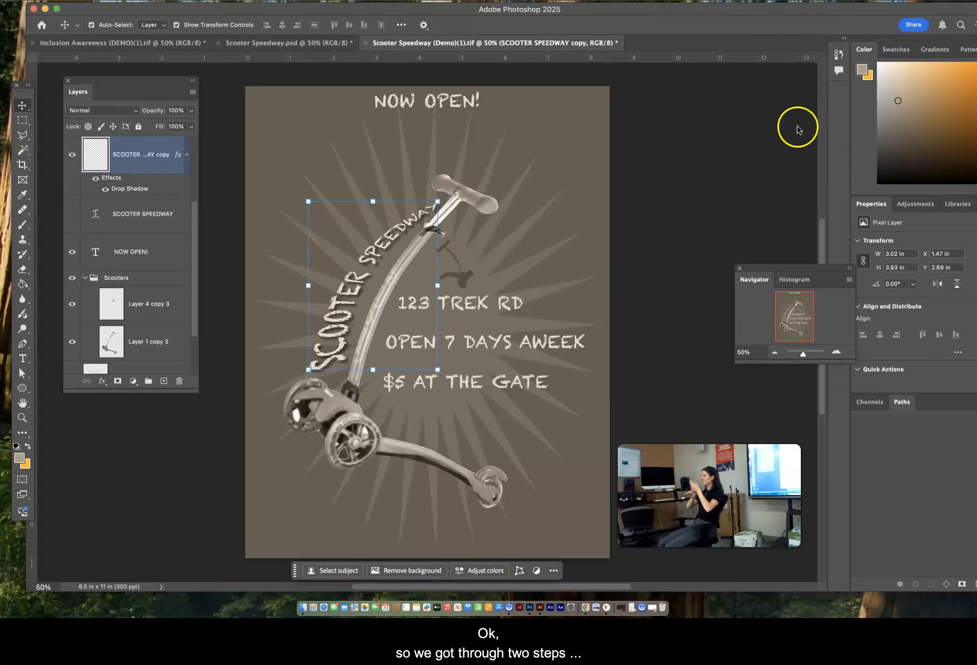
click(571, 155)
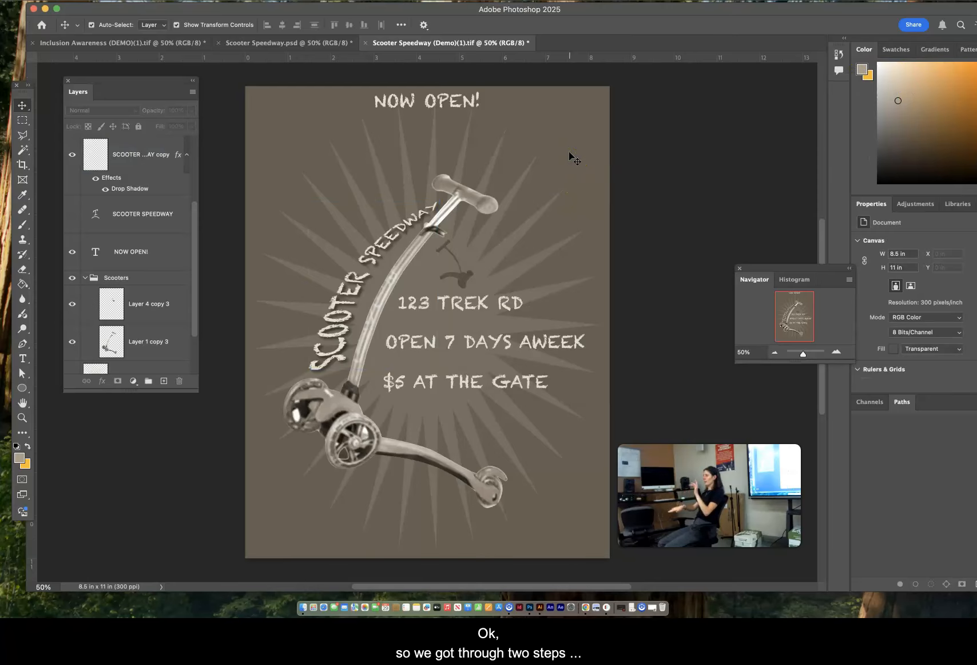